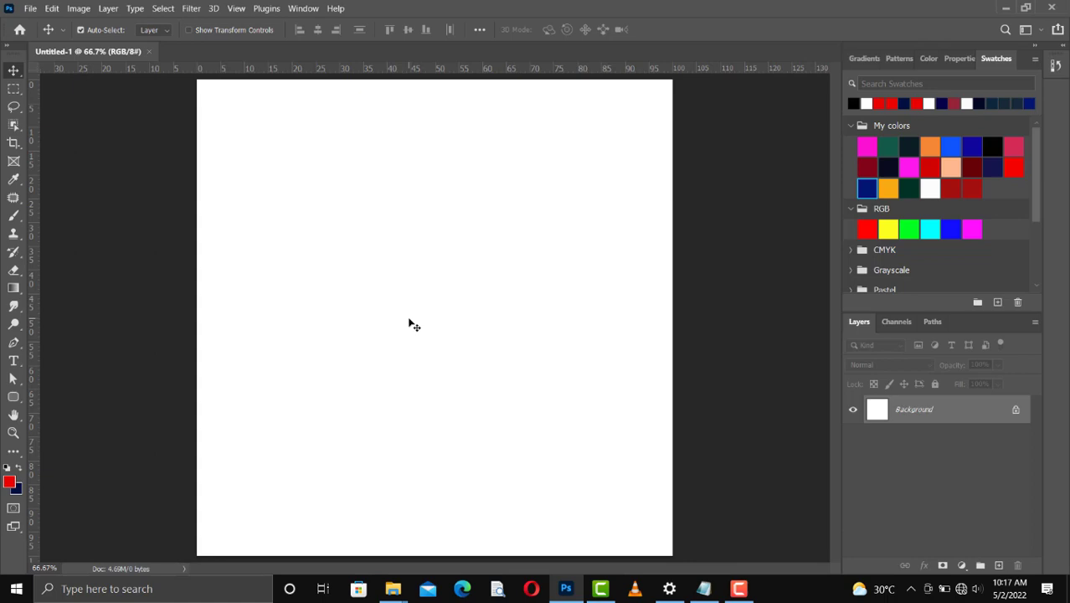
# - Place the islamic-eid-festival-greeting image from the Documents folder on the canvas and enlarge it to about 76.66%
pyautogui.moveTo(393, 589)
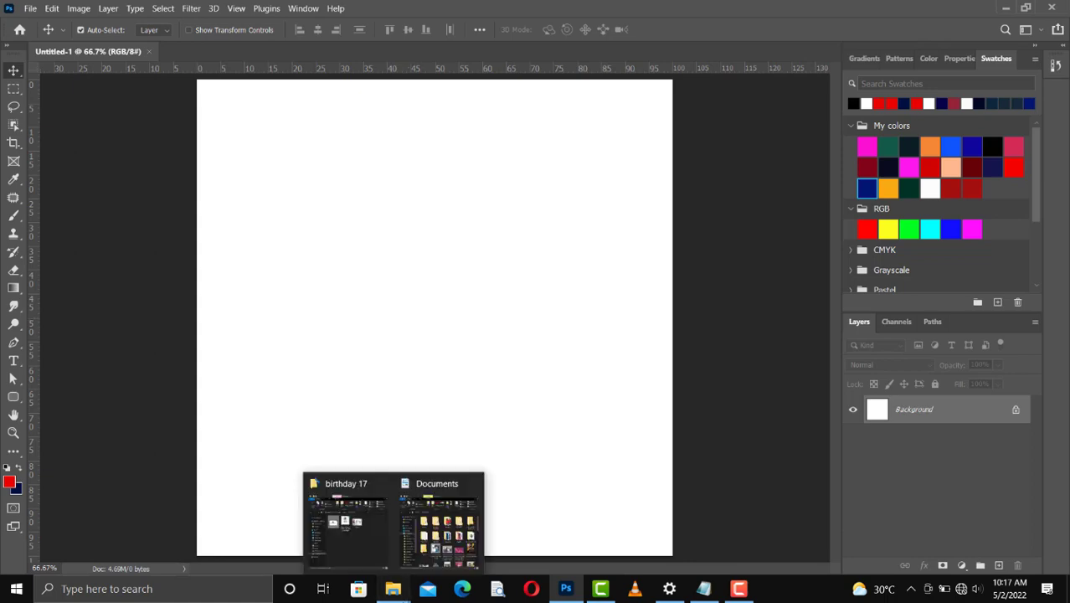
pyautogui.click(462, 549)
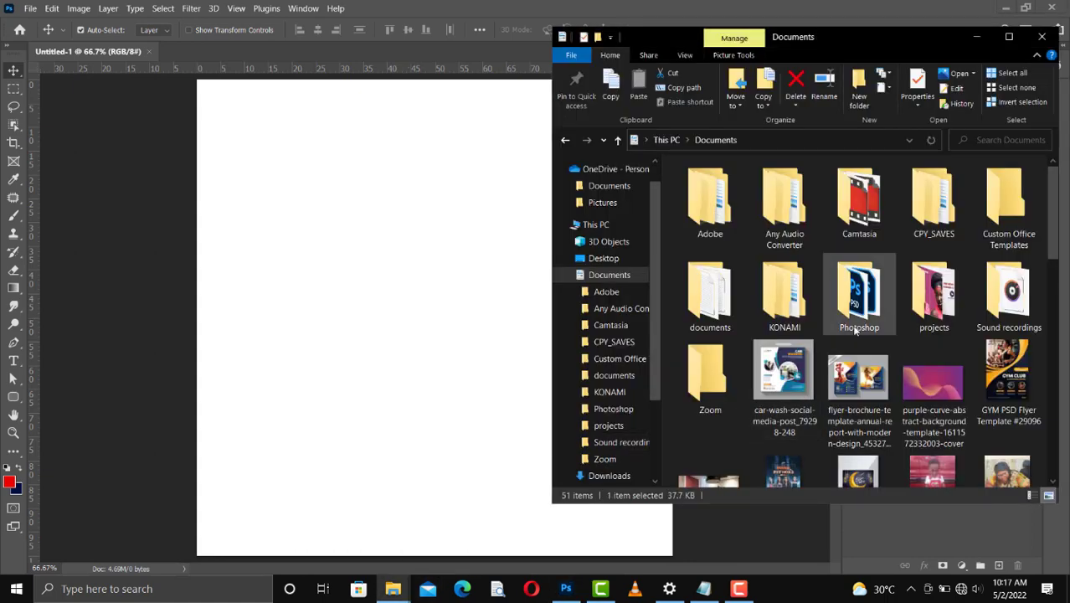
pyautogui.scroll(-10, 855, 330)
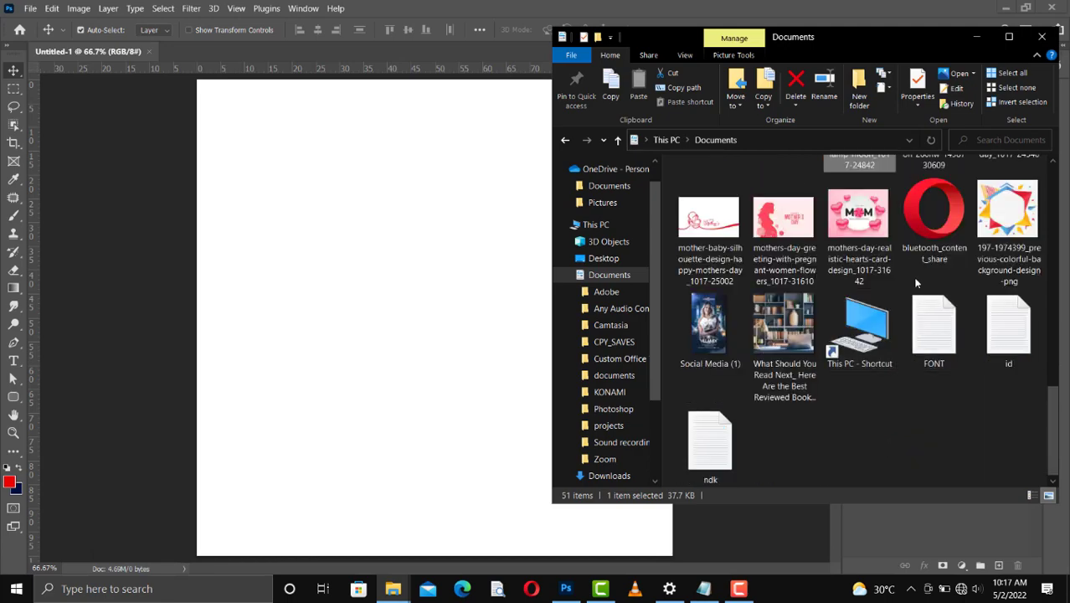
pyautogui.scroll(10, 916, 283)
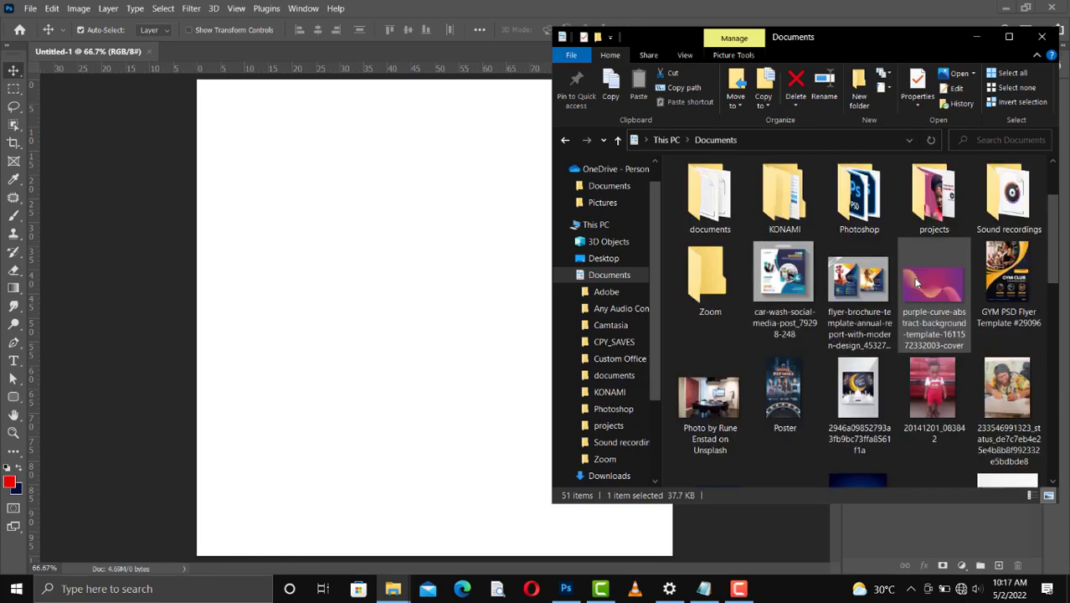
pyautogui.scroll(2, 916, 283)
pyautogui.scroll(-6, 916, 283)
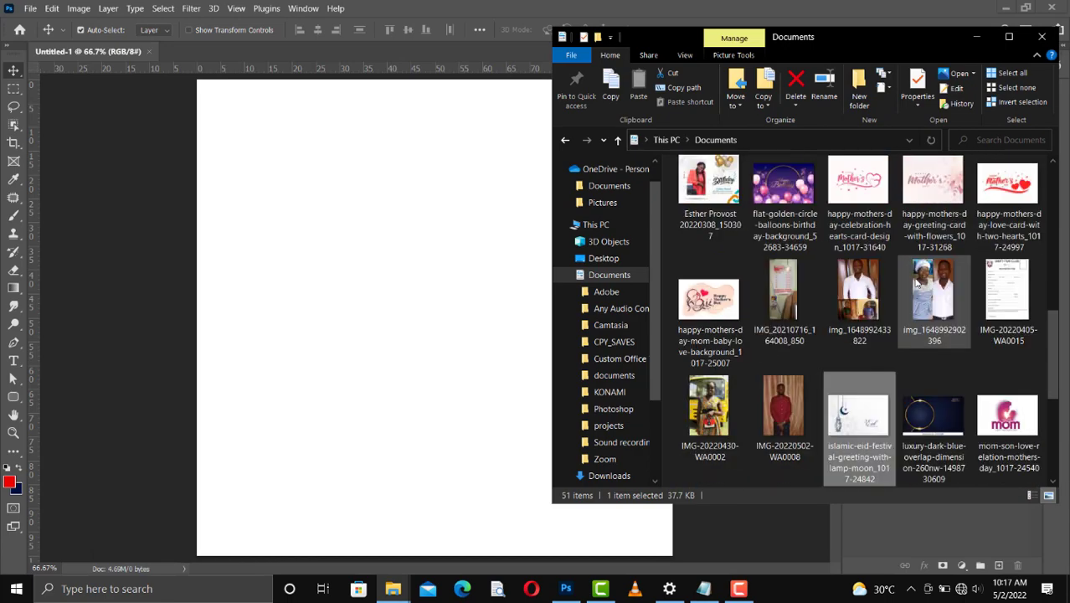
pyautogui.moveTo(868, 408); pyautogui.dragTo(413, 392)
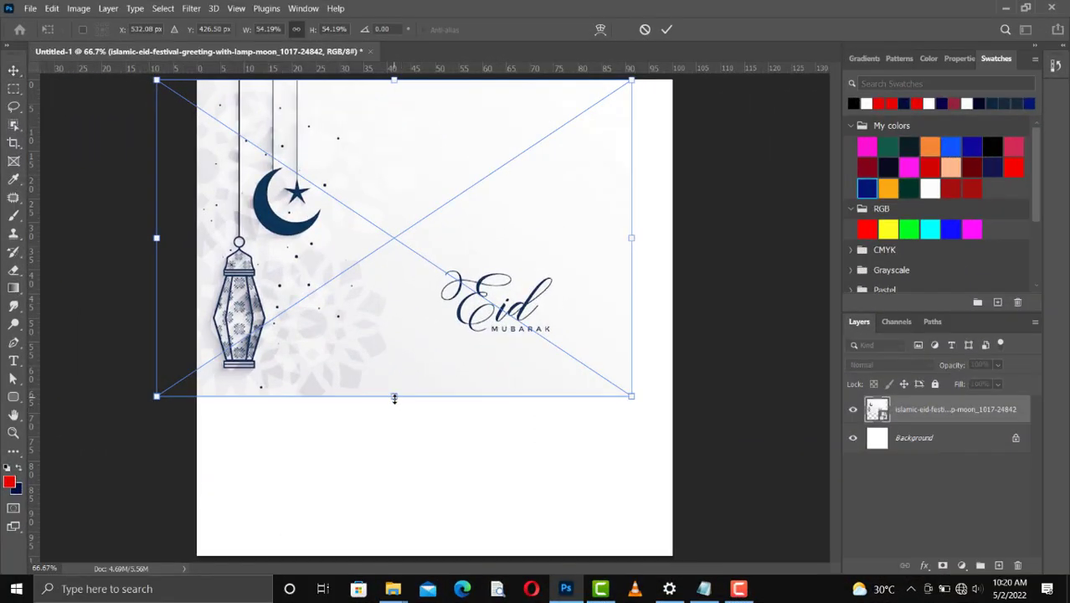
pyautogui.moveTo(394, 399); pyautogui.dragTo(397, 422)
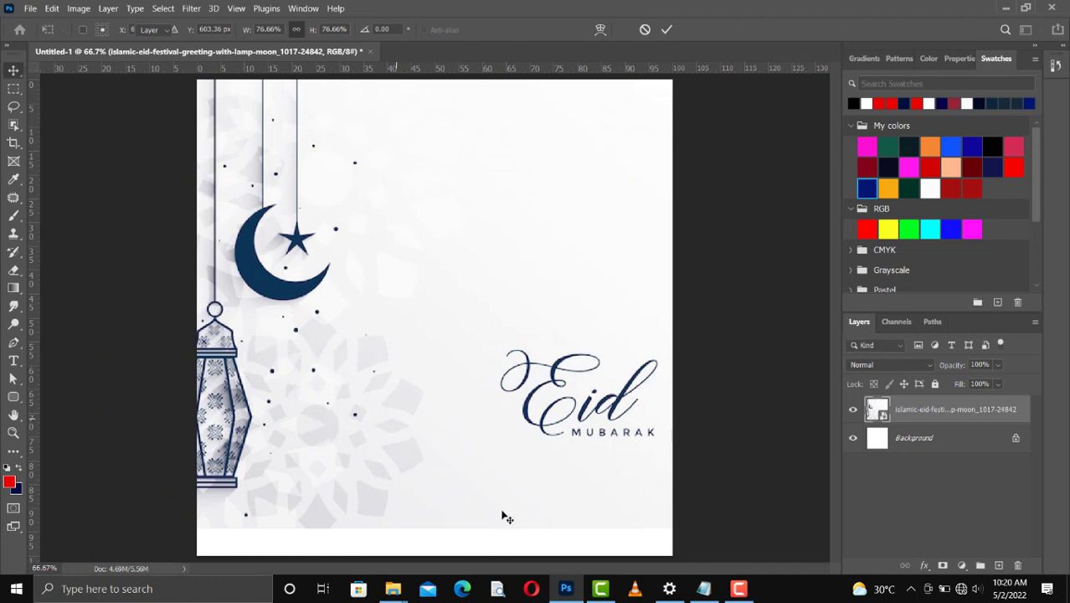
pyautogui.press('Return')
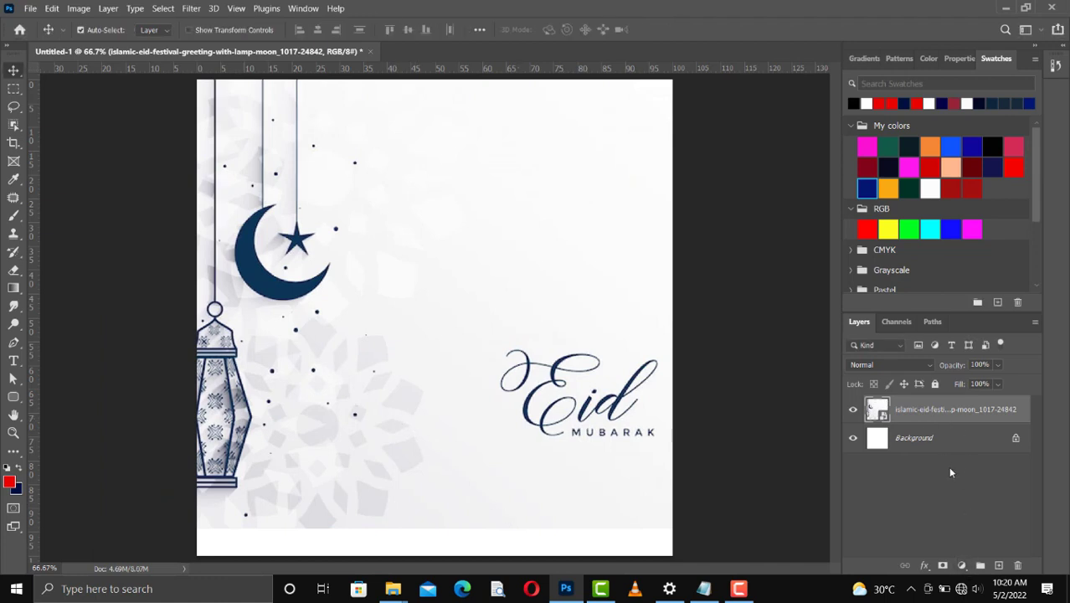
# - Add a Solid Color fill layer above the Background in light grey f1f1f1, sampled from the Eid image's lower area
pyautogui.click(938, 449)
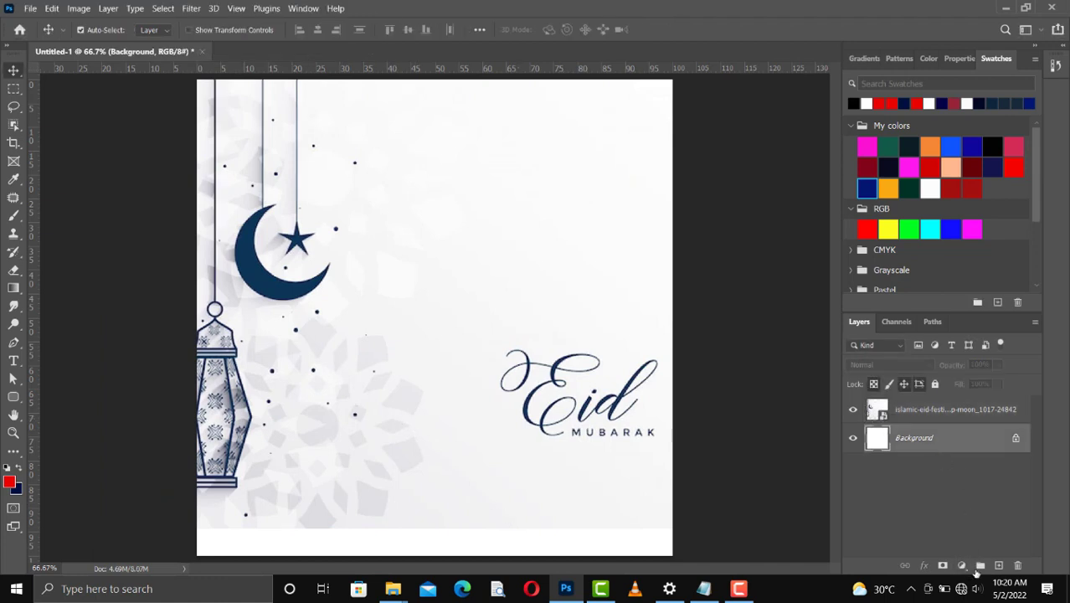
pyautogui.click(961, 566)
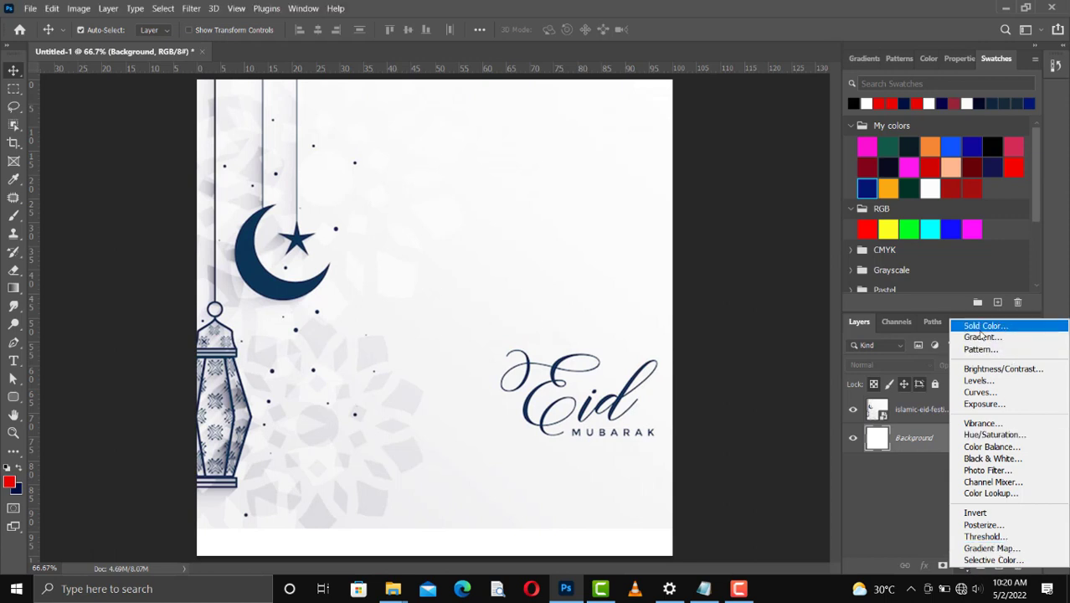
pyautogui.click(979, 329)
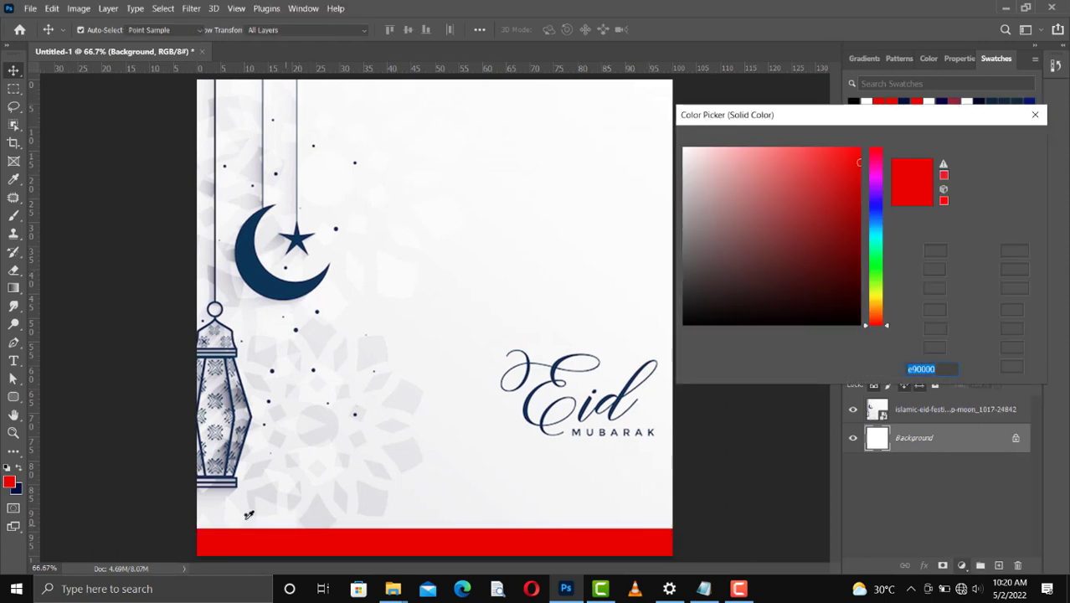
pyautogui.click(425, 520)
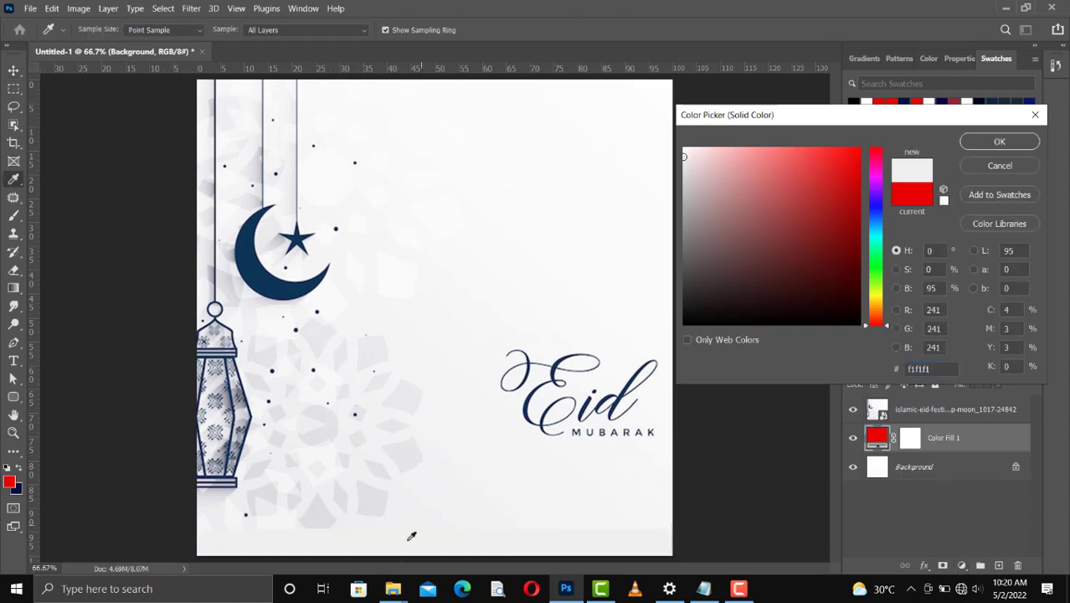
pyautogui.click(998, 142)
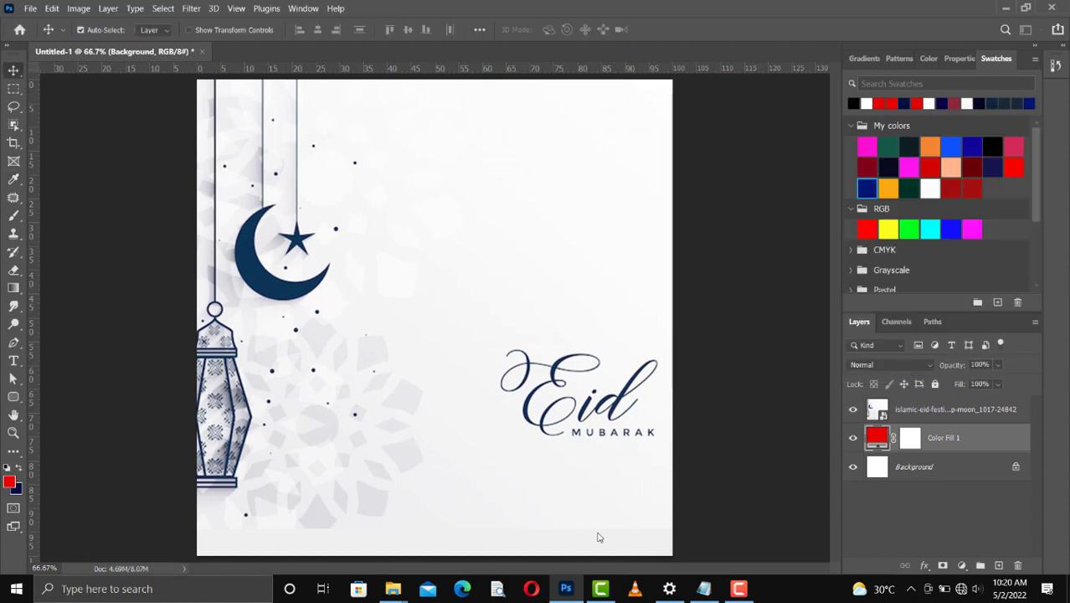
# - Rasterize the Eid image layer and remove the Eid Mubarak lettering with the Patch tool, using the clean area above it
pyautogui.click(471, 463)
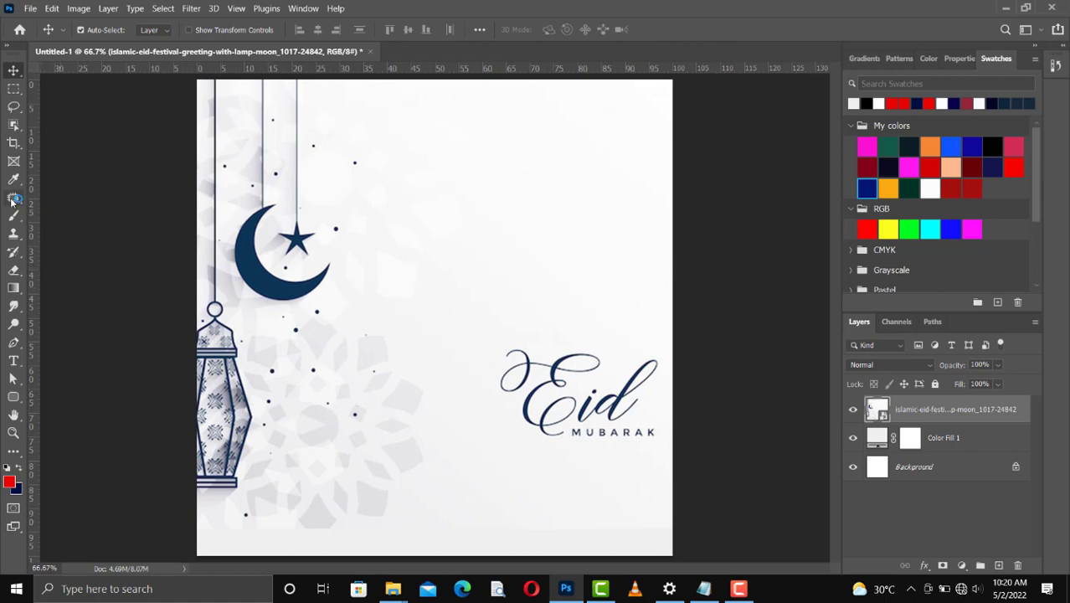
pyautogui.moveTo(14, 197)
pyautogui.mouseDown()
pyautogui.moveTo(50, 201)
pyautogui.moveTo(64, 225)
pyautogui.mouseUp()
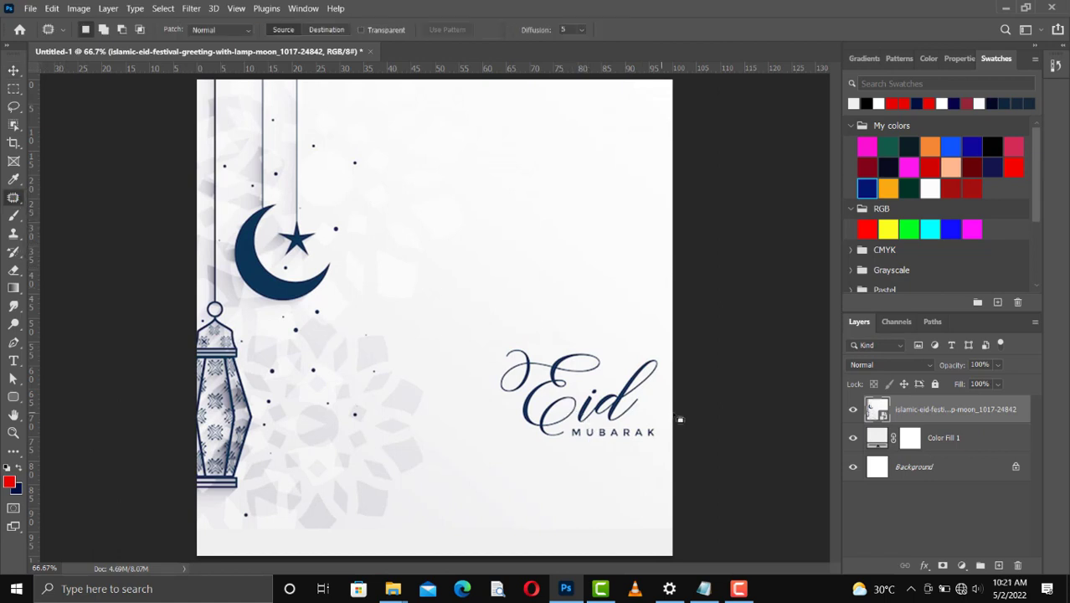
pyautogui.moveTo(655, 412)
pyautogui.mouseDown()
pyautogui.moveTo(660, 366)
pyautogui.moveTo(648, 344)
pyautogui.moveTo(523, 330)
pyautogui.moveTo(493, 349)
pyautogui.moveTo(492, 397)
pyautogui.moveTo(506, 433)
pyautogui.moveTo(563, 457)
pyautogui.moveTo(661, 433)
pyautogui.mouseUp()
pyautogui.rightClick(903, 416)
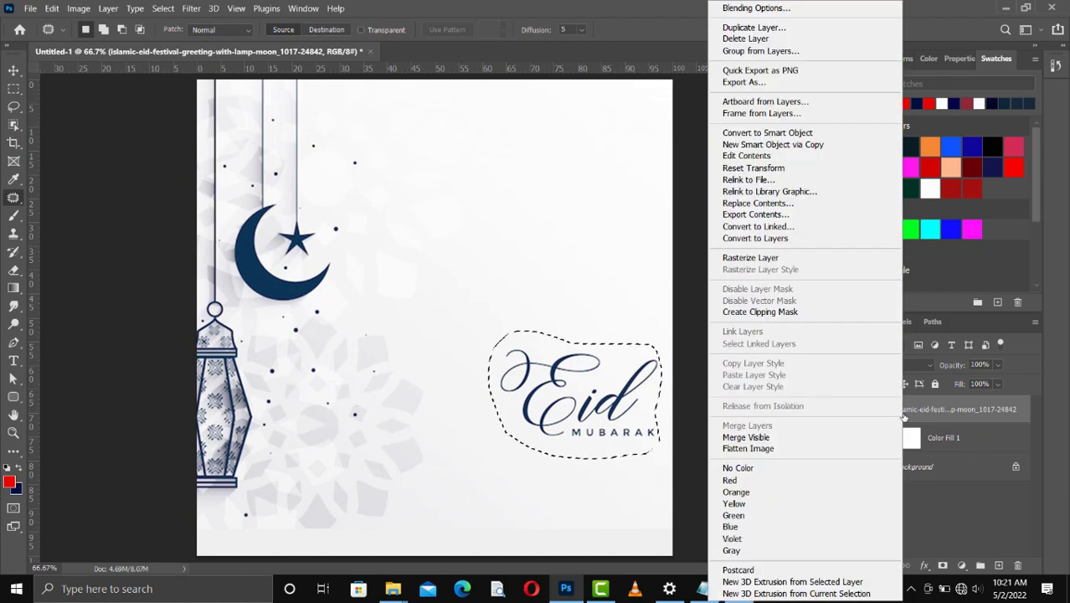
pyautogui.click(766, 260)
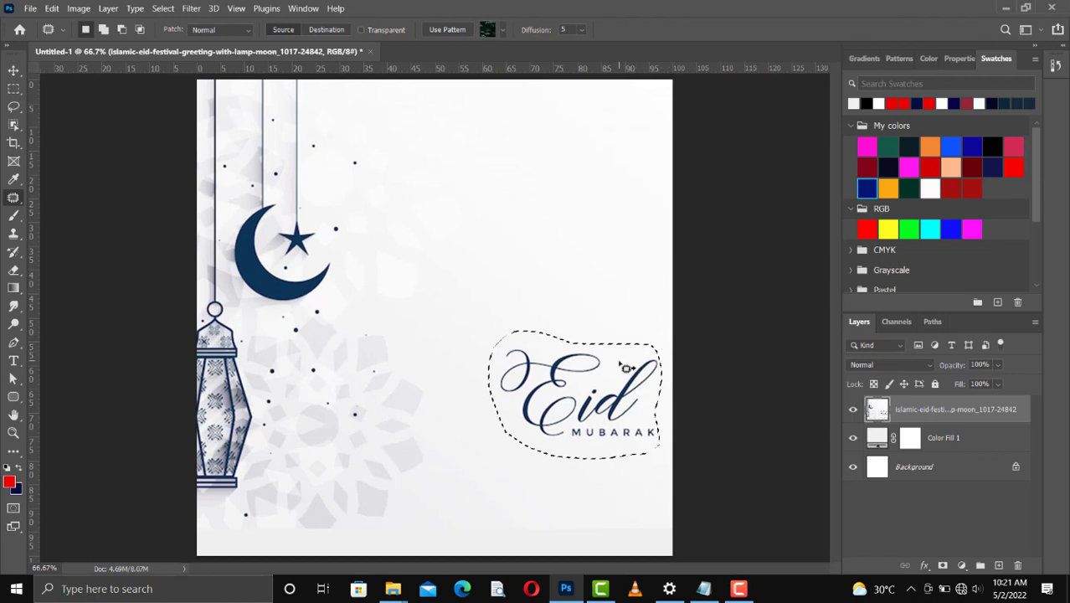
pyautogui.moveTo(625, 361); pyautogui.dragTo(561, 250)
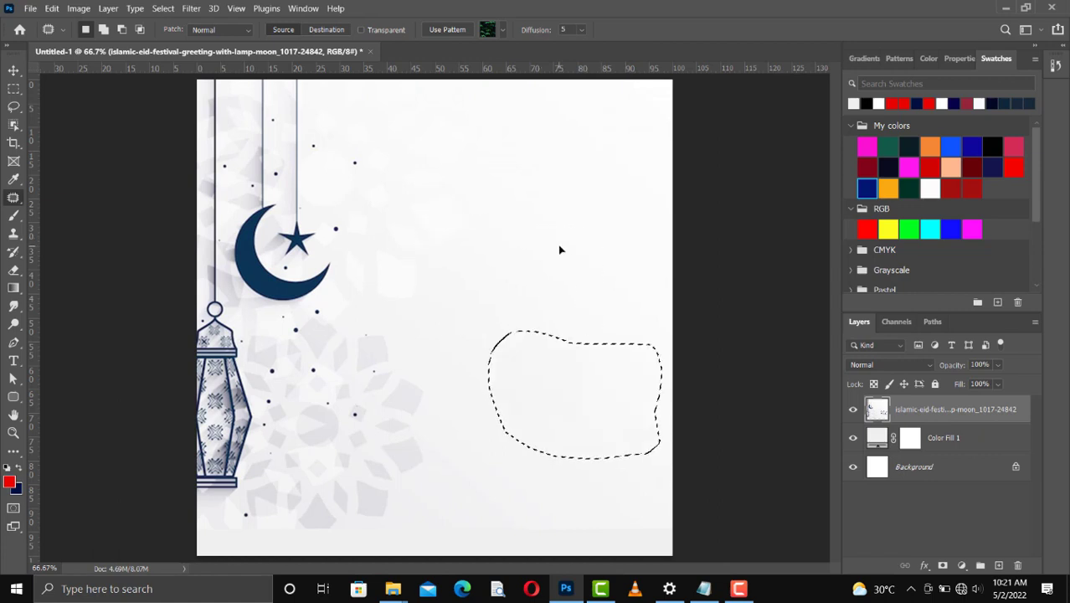
pyautogui.hotkey('ctrl', 'd')
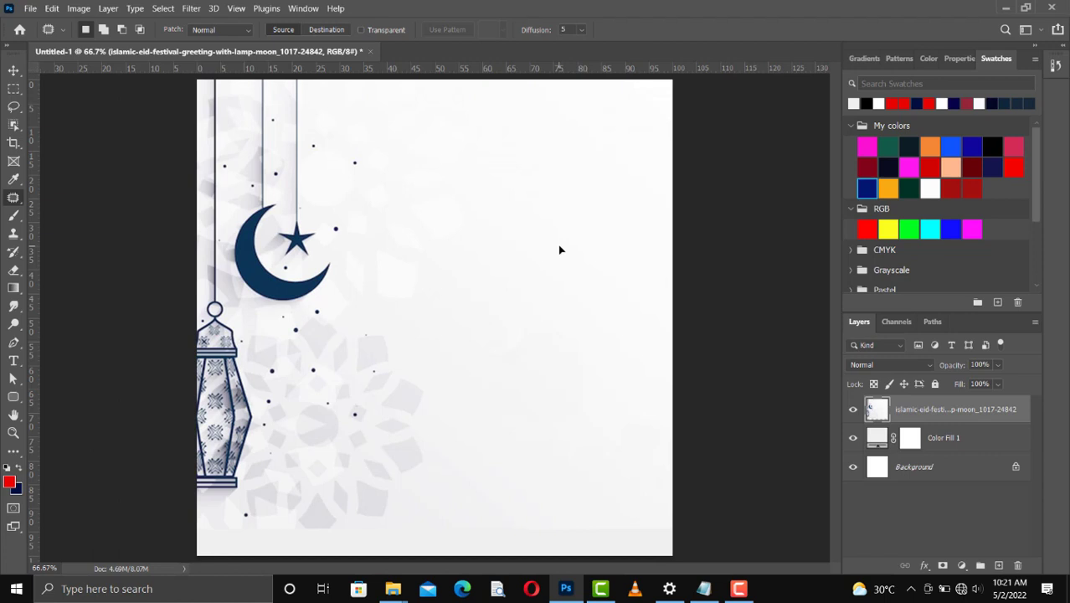
pyautogui.rightClick(16, 367)
pyautogui.click(61, 358)
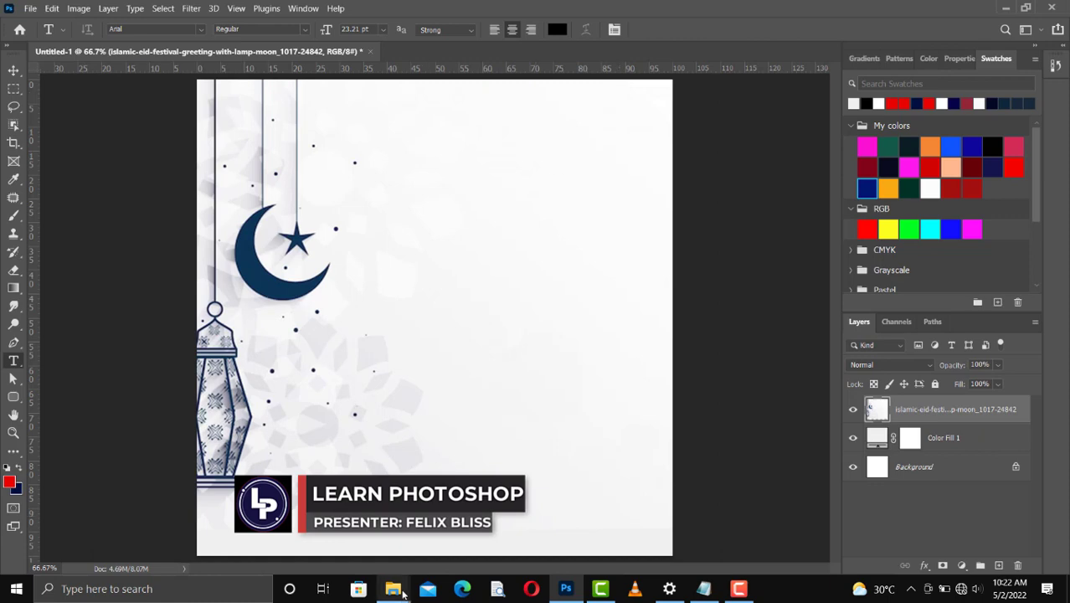
# - Place the lp2 logo from the bliss inno folder under PROJECT on drive D at the centre of the canvas
pyautogui.moveTo(403, 593)
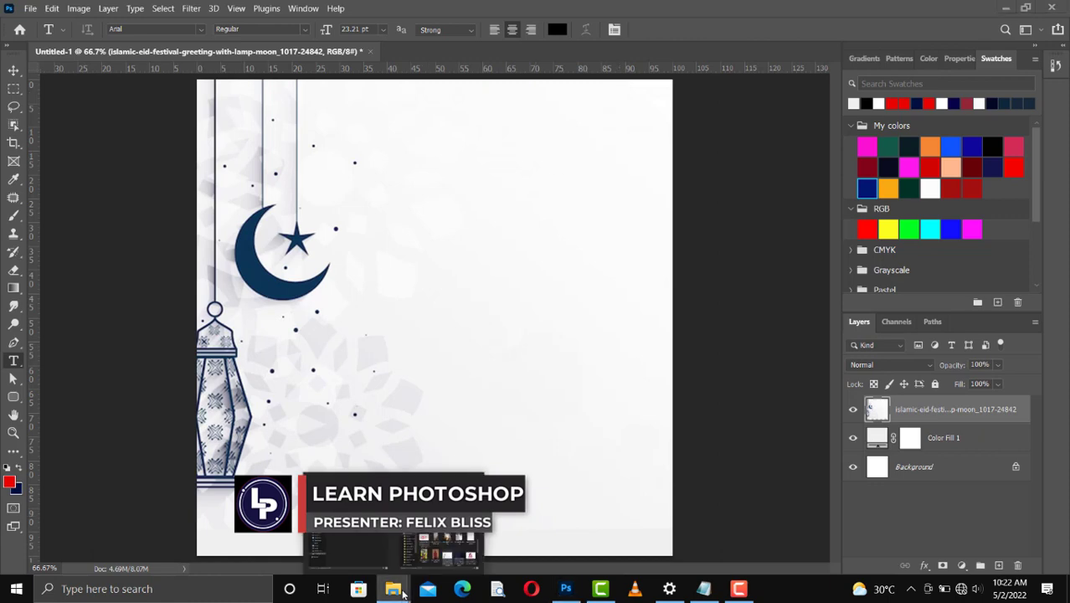
pyautogui.click(410, 542)
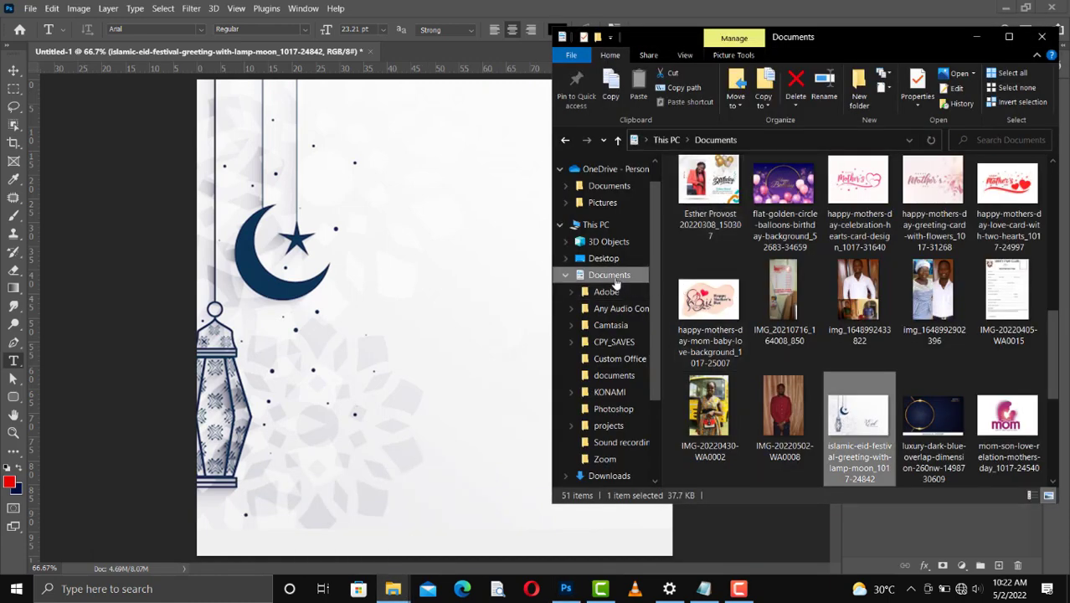
pyautogui.click(615, 283)
pyautogui.scroll(-1, 769, 314)
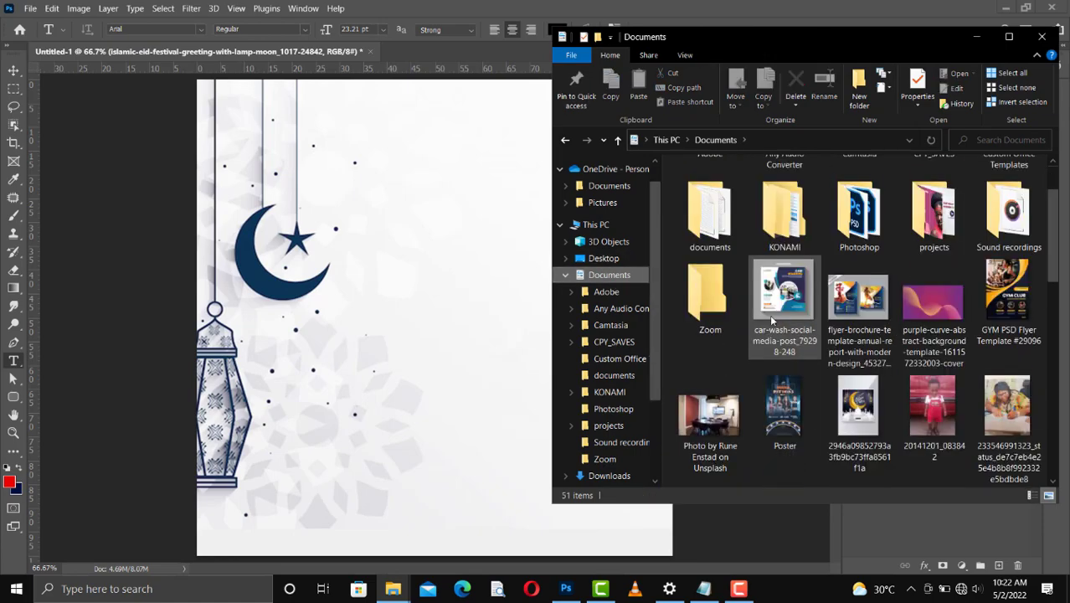
pyautogui.scroll(-1, 769, 314)
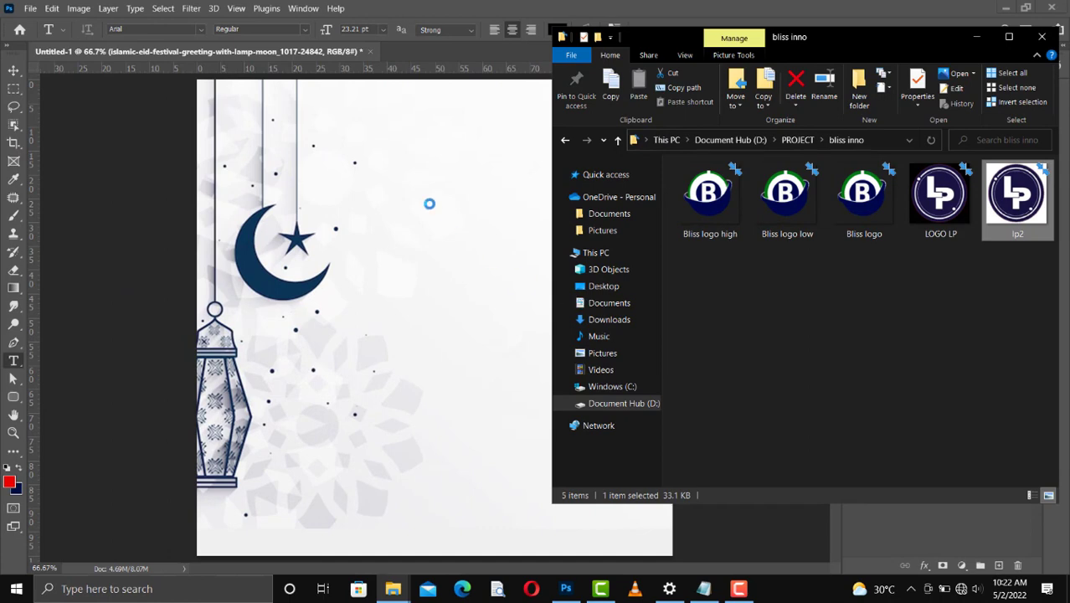
pyautogui.click(404, 124)
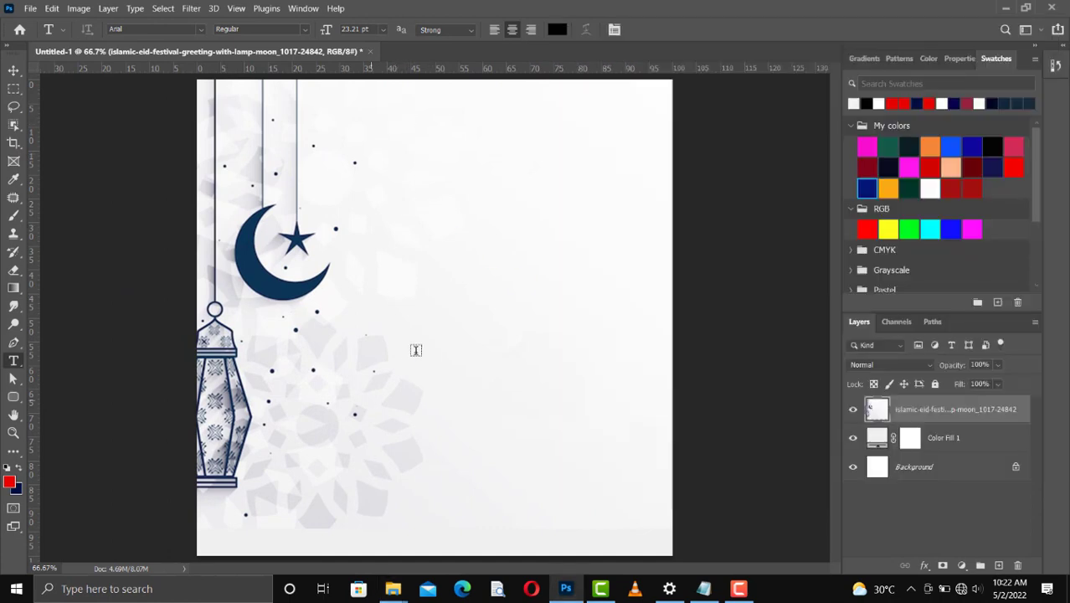
pyautogui.moveTo(392, 589)
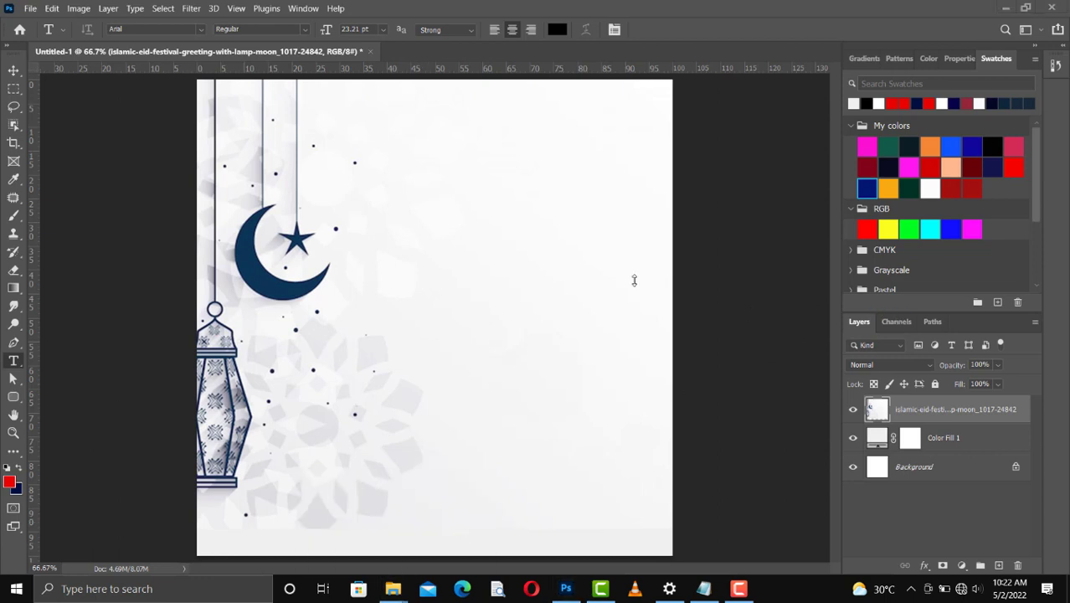
pyautogui.hotkey('alt', 'Tab')
pyautogui.moveTo(1036, 213); pyautogui.dragTo(385, 216)
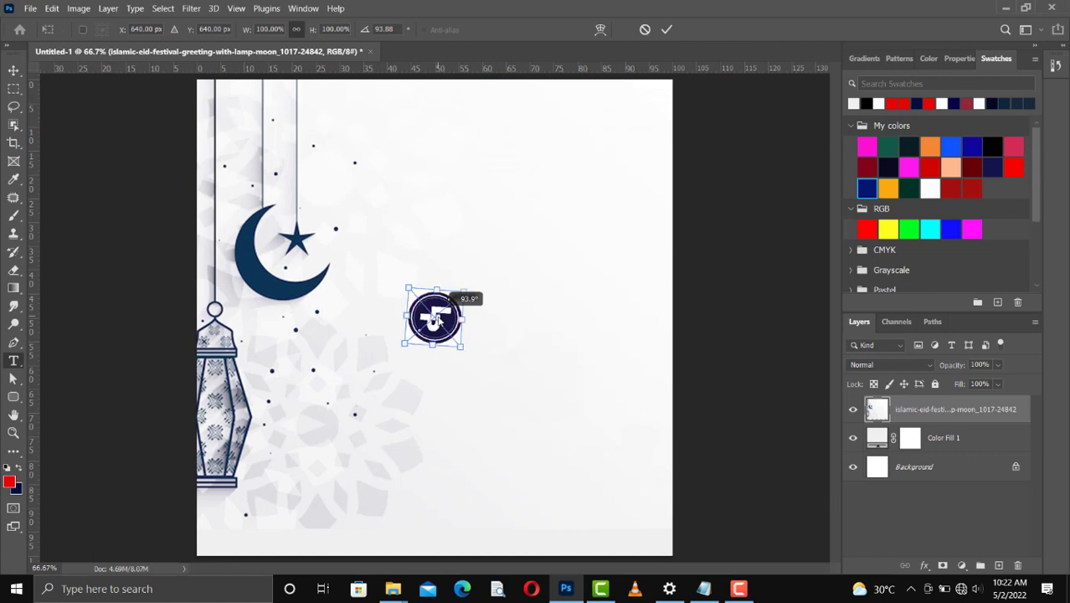
pyautogui.press('Return')
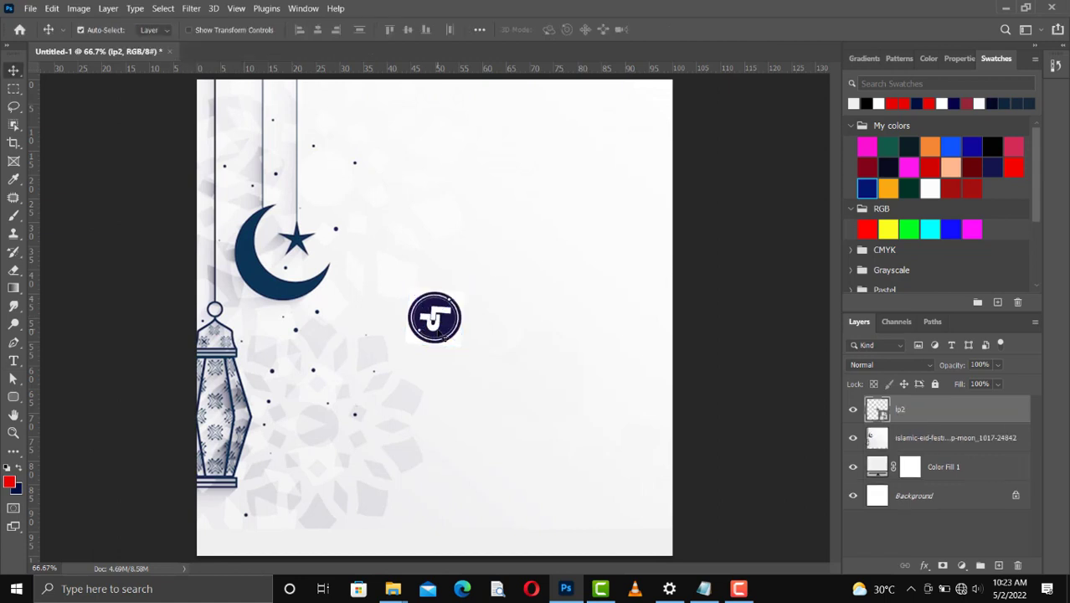
# - Rotate the lp2 logo 90° counter clockwise and straighten it to about 0.56° so it stands upright
pyautogui.rightClick(437, 331)
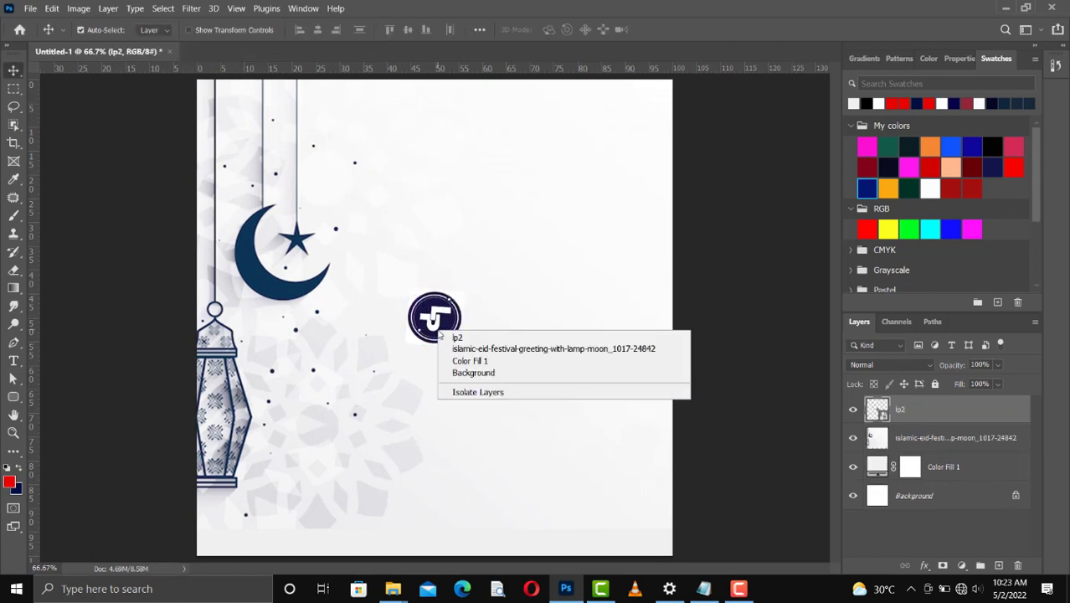
pyautogui.click(431, 325)
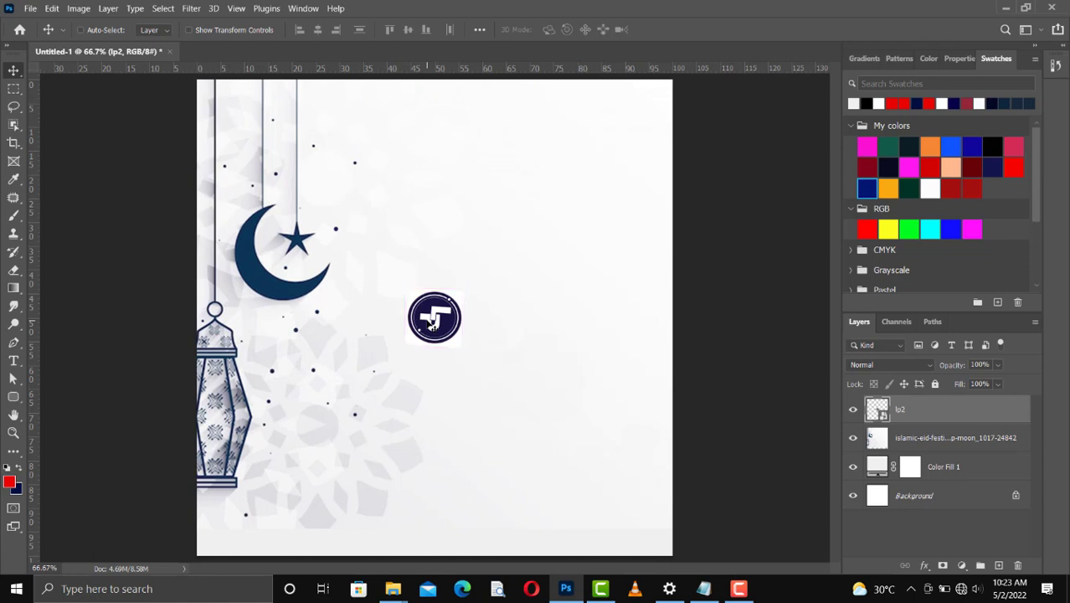
pyautogui.hotkey('ctrl', 't')
pyautogui.rightClick(431, 324)
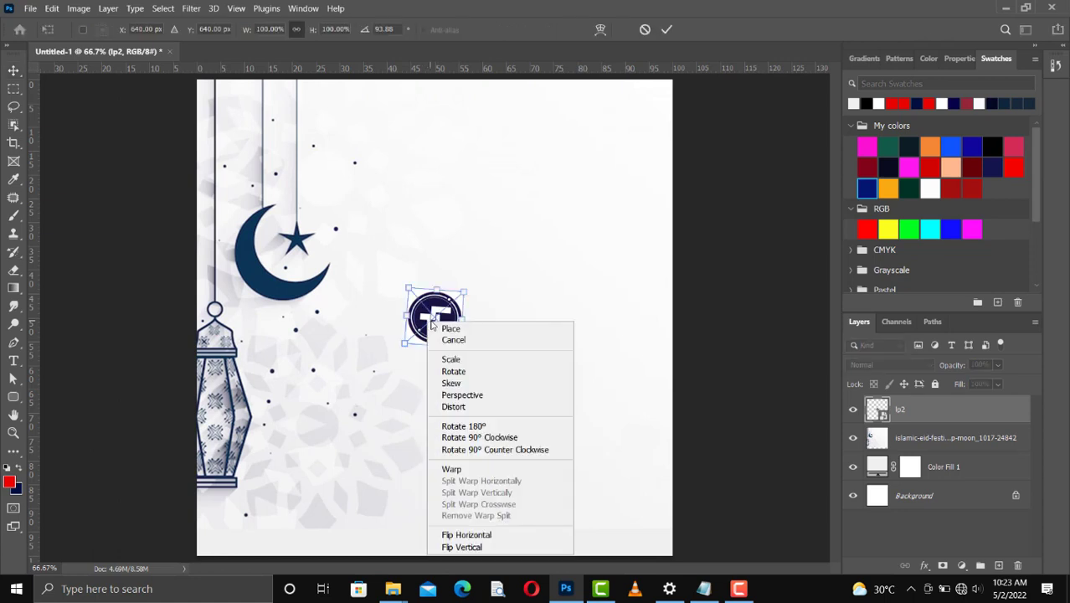
pyautogui.click(491, 450)
pyautogui.hotkey('ctrl', 'z')
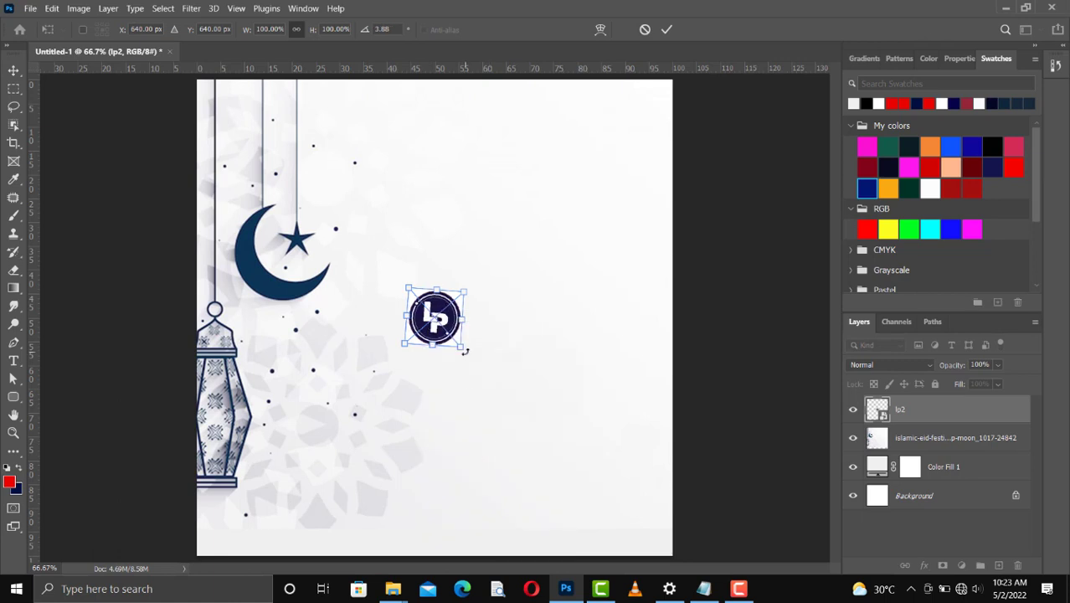
pyautogui.moveTo(490, 287); pyautogui.dragTo(490, 282)
pyautogui.press('Return')
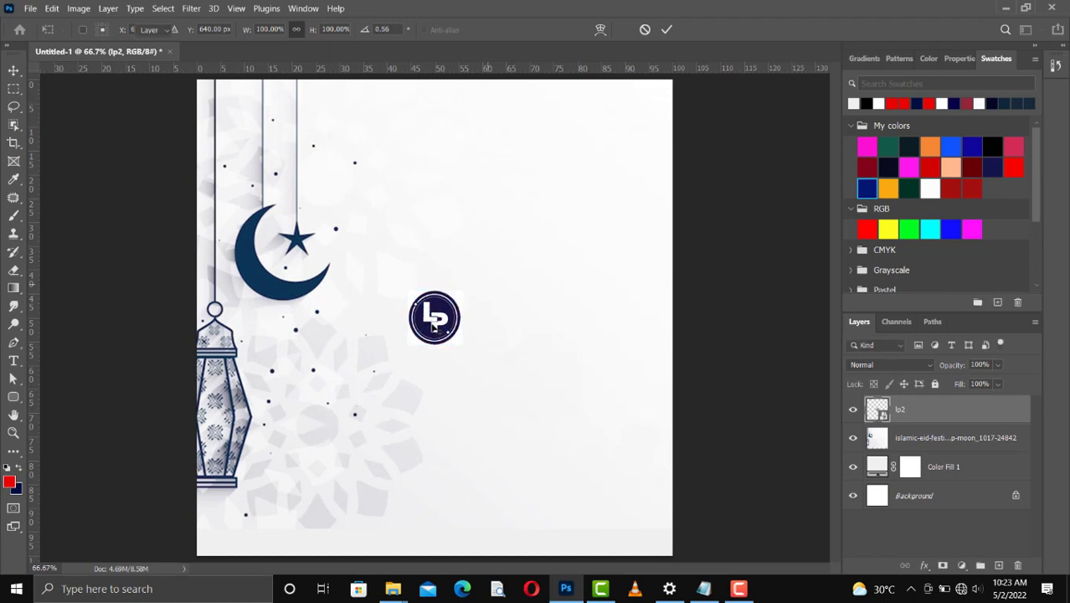
# - Move the lp2 logo to the top centre of the canvas and nudge it slightly down from the edge
pyautogui.moveTo(436, 139)
pyautogui.mouseDown()
pyautogui.moveTo(435, 107)
pyautogui.moveTo(438, 123)
pyautogui.mouseUp()
pyautogui.press('Down')
pyautogui.press('Down')
pyautogui.press('Down')
pyautogui.press('Down')
pyautogui.press('Down')
pyautogui.press('Down')
pyautogui.press('Down')
pyautogui.press('Down')
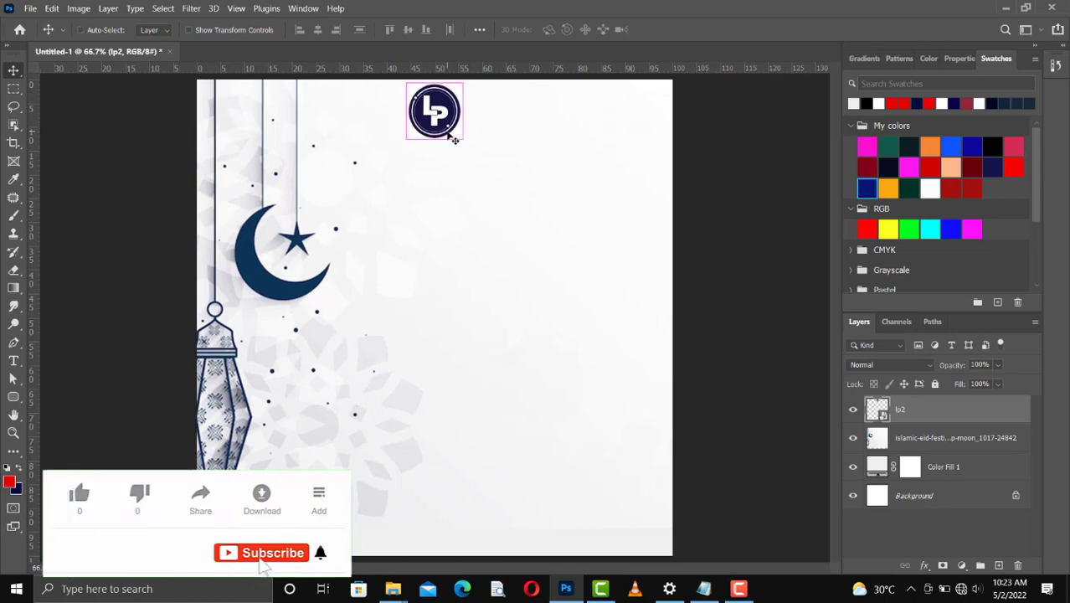
# - Select the lp2 logo layer and move the logo slightly further down from the canvas's upper edge
pyautogui.hotkey('ctrl', '+')
pyautogui.hotkey('ctrl', '+')
pyautogui.scroll(10, 452, 138)
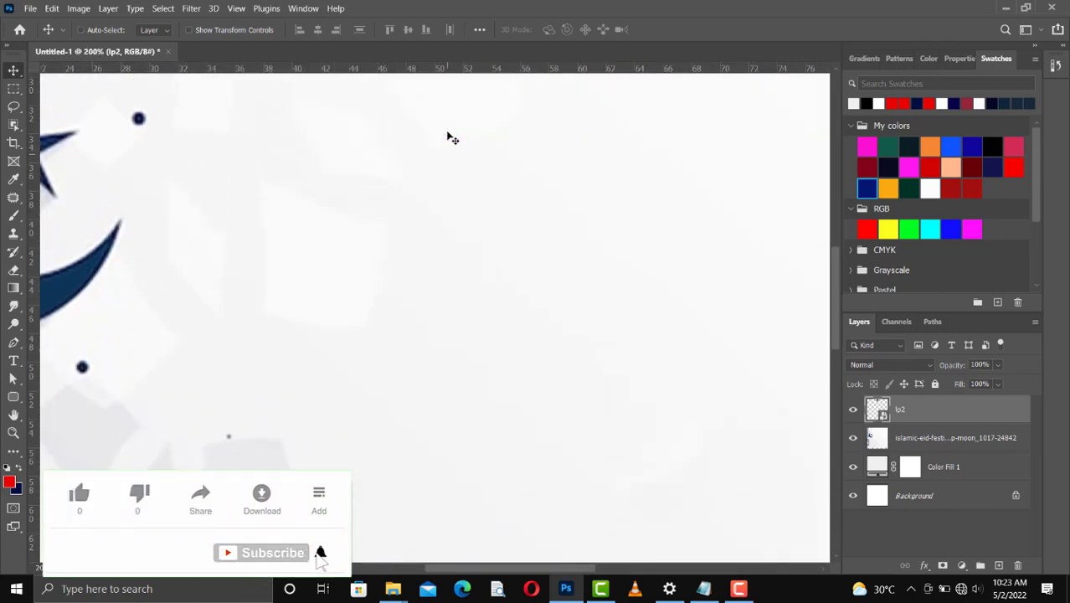
pyautogui.scroll(8, 452, 139)
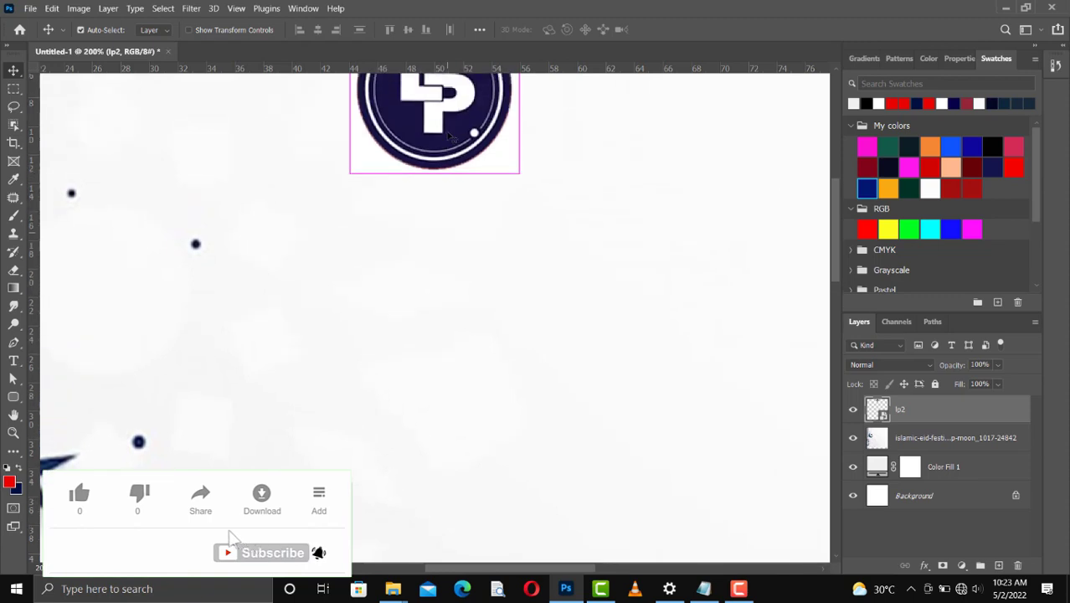
pyautogui.click(569, 142)
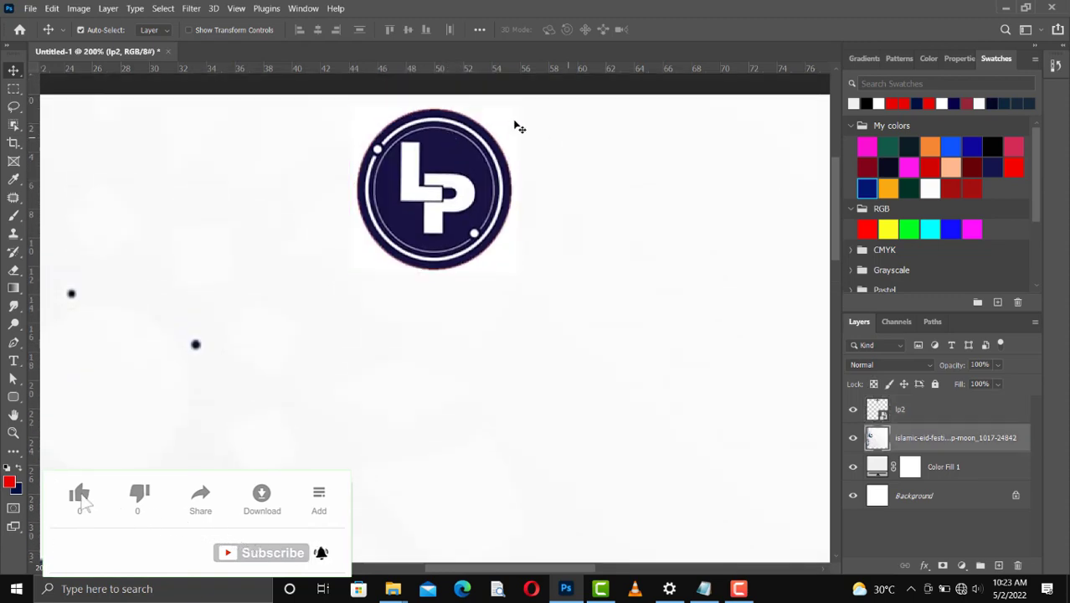
pyautogui.click(515, 123)
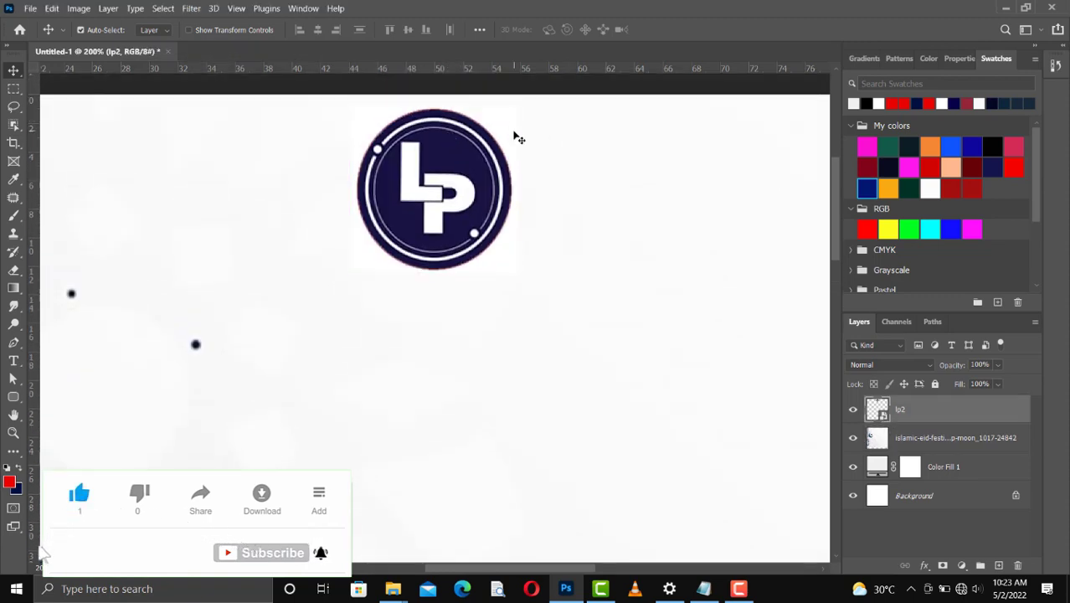
pyautogui.moveTo(516, 126); pyautogui.dragTo(503, 149)
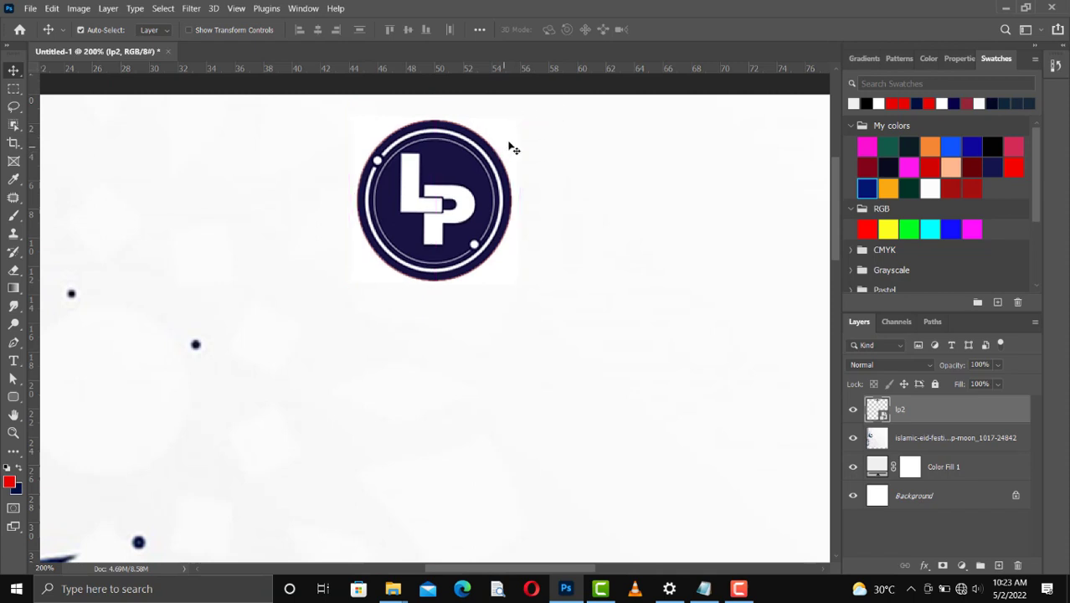
# - Convert the lp2 smart object to a pixel layer and mask out the white background around the logo
pyautogui.click(960, 58)
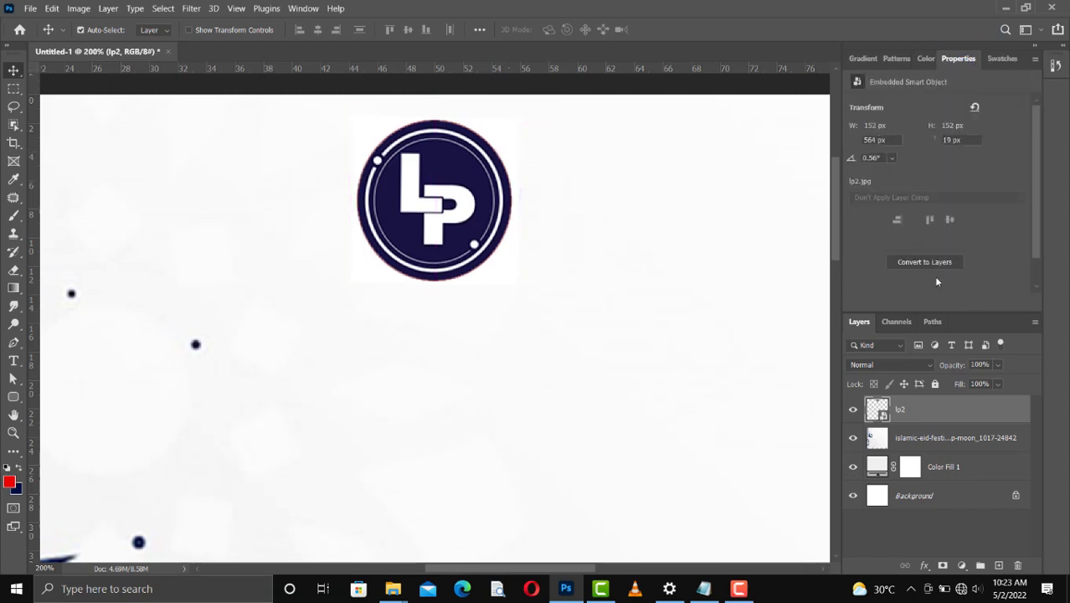
pyautogui.click(925, 263)
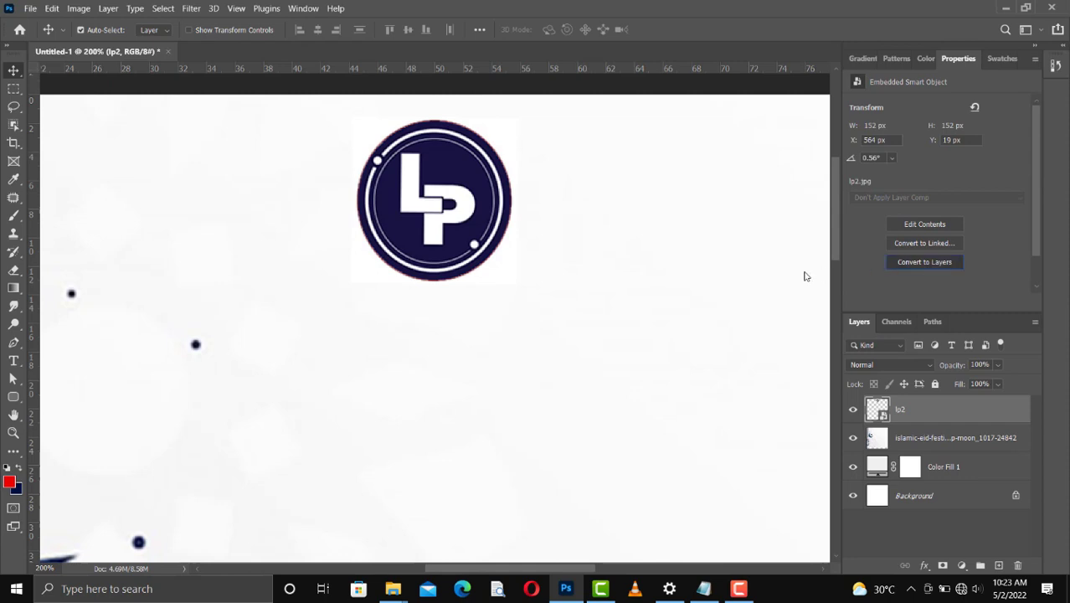
pyautogui.click(596, 231)
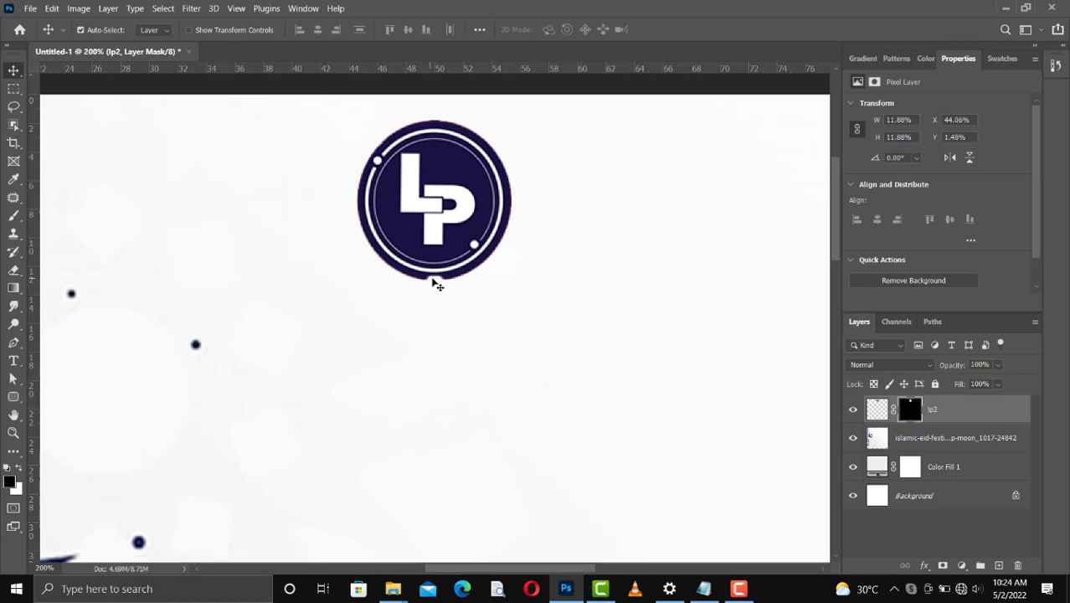
# - Restore the missing notch at the logo's lower edge by selecting it with the Lasso and filling the lp2 layer mask with white there, then deselect
pyautogui.moveTo(444, 286); pyautogui.dragTo(434, 286)
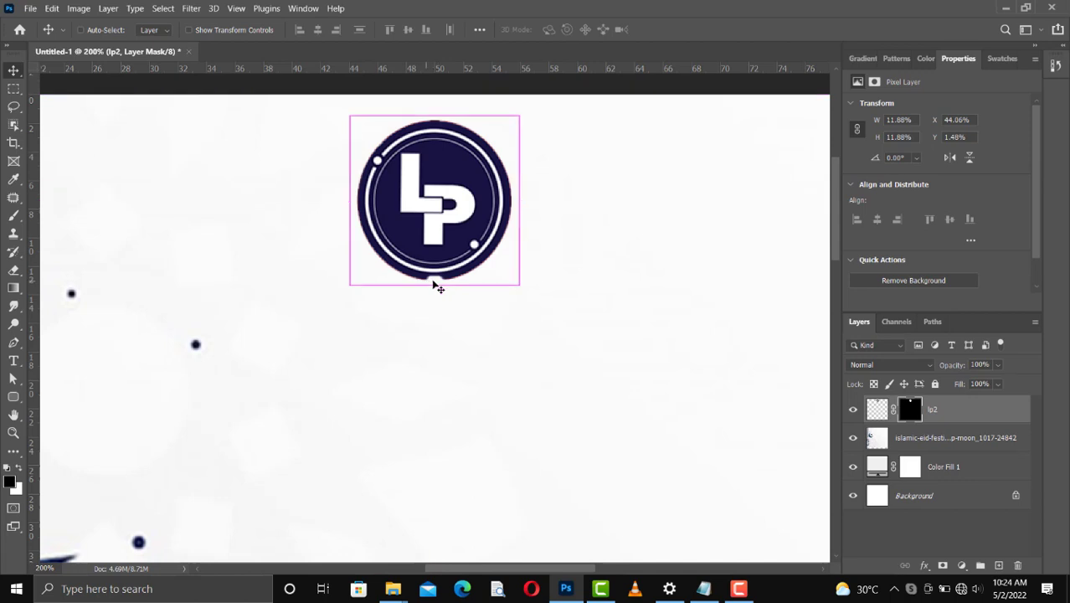
pyautogui.click(434, 286)
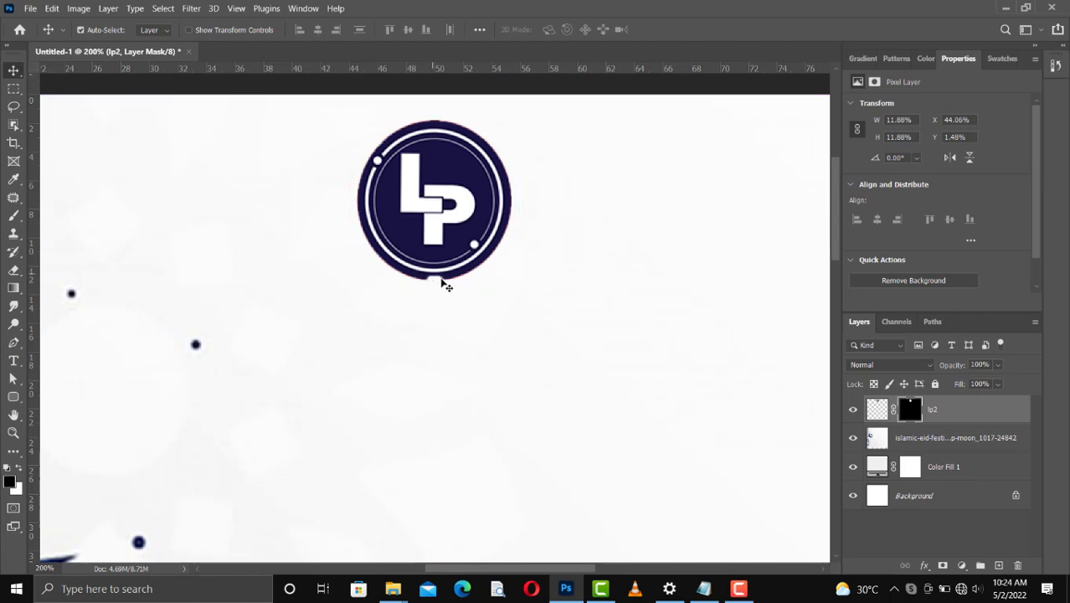
pyautogui.click(444, 283)
pyautogui.hotkey('ctrl', '+')
pyautogui.hotkey('ctrl', '+')
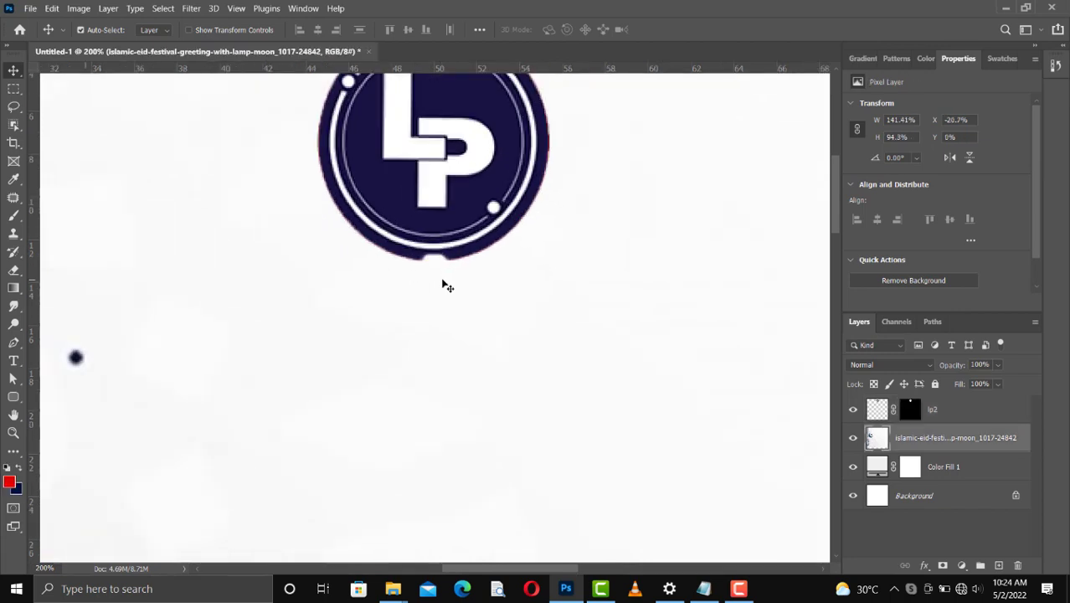
pyautogui.press('l')
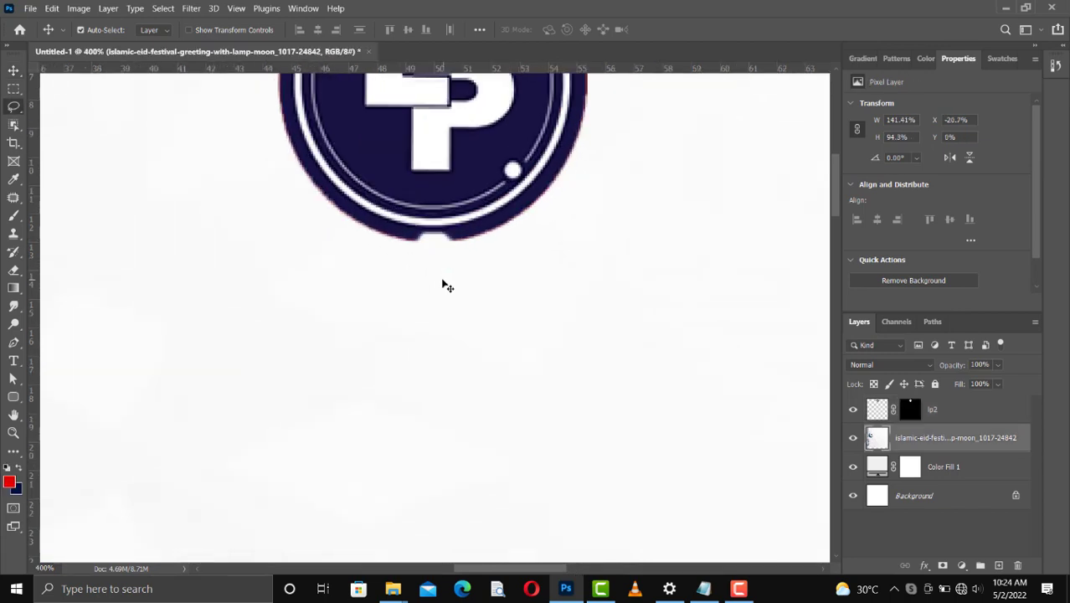
pyautogui.moveTo(417, 242)
pyautogui.mouseDown()
pyautogui.moveTo(459, 245)
pyautogui.moveTo(461, 235)
pyautogui.moveTo(417, 242)
pyautogui.mouseUp()
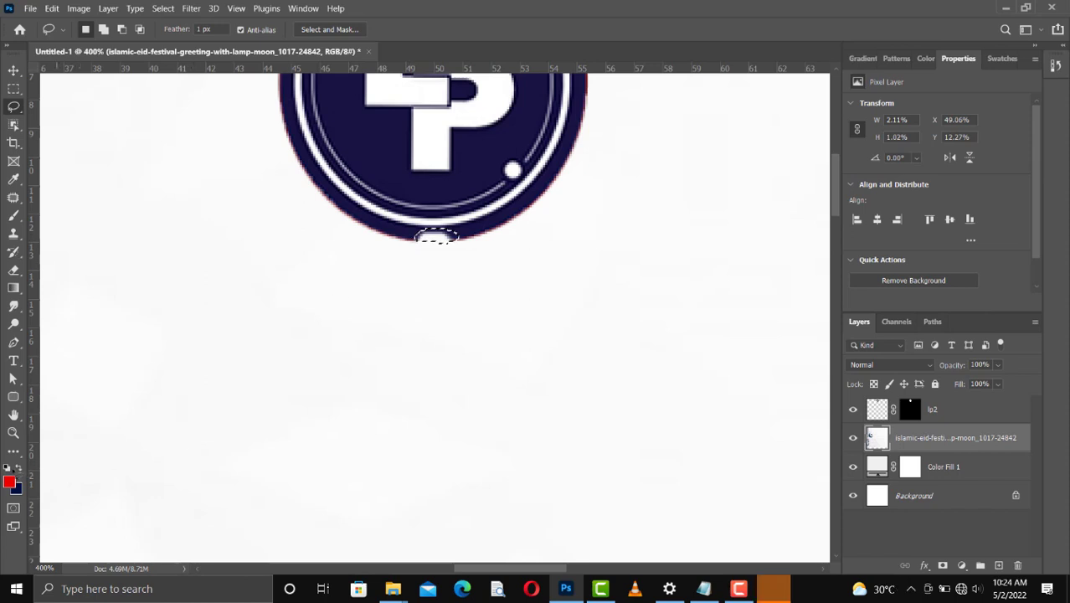
pyautogui.click(20, 471)
pyautogui.click(9, 468)
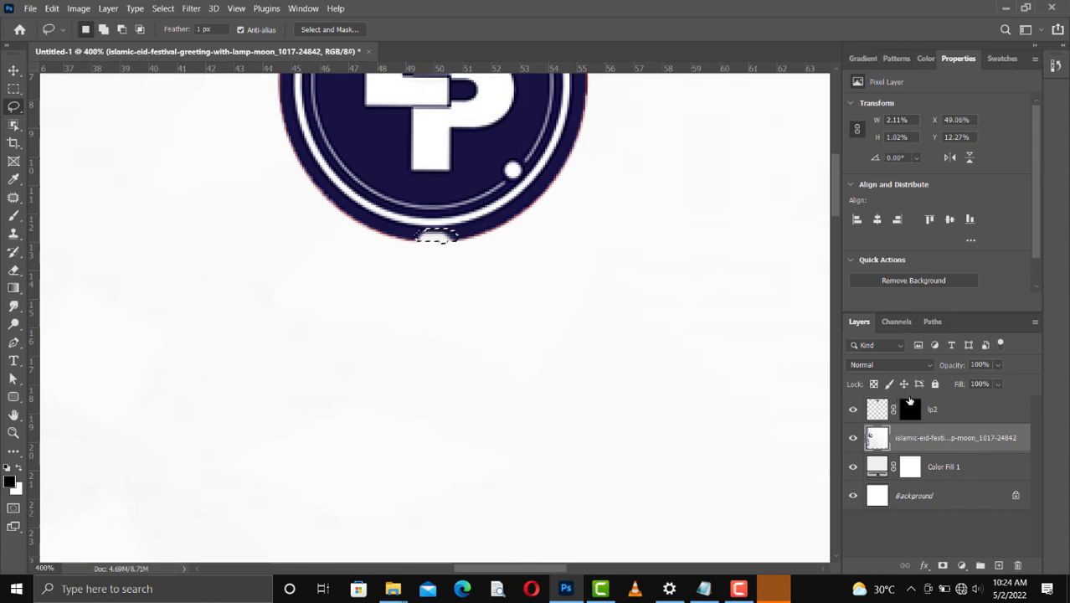
pyautogui.click(911, 410)
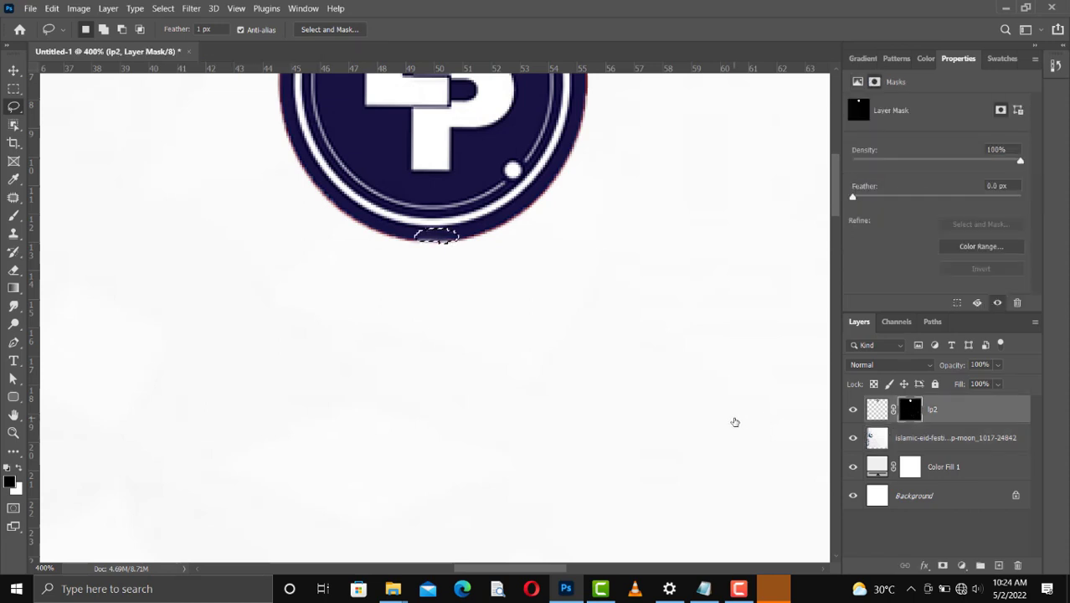
pyautogui.hotkey('ctrl', 'd')
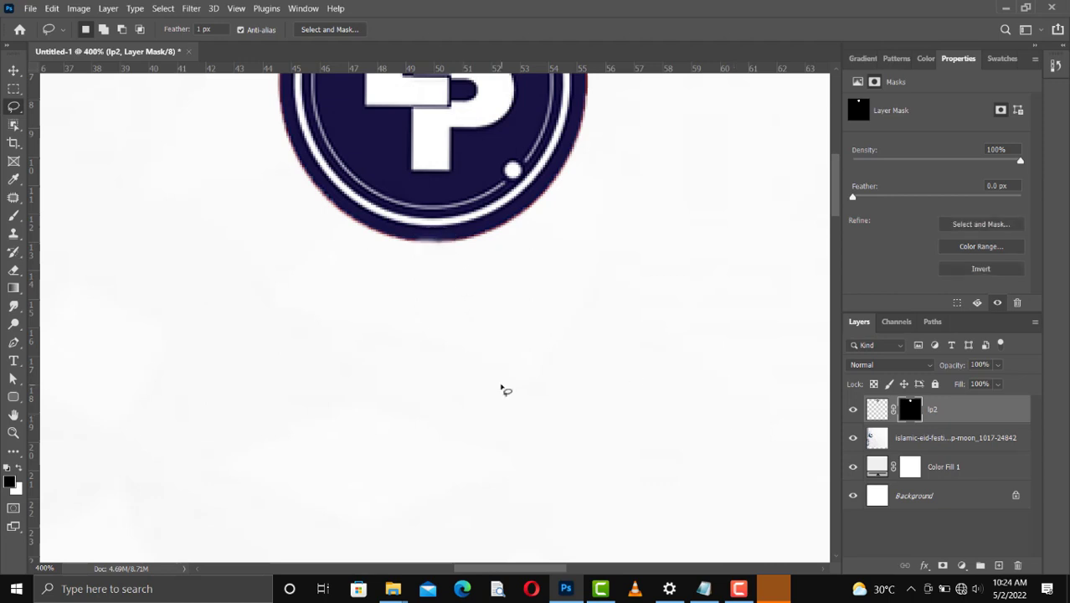
pyautogui.hotkey('ctrl', '0')
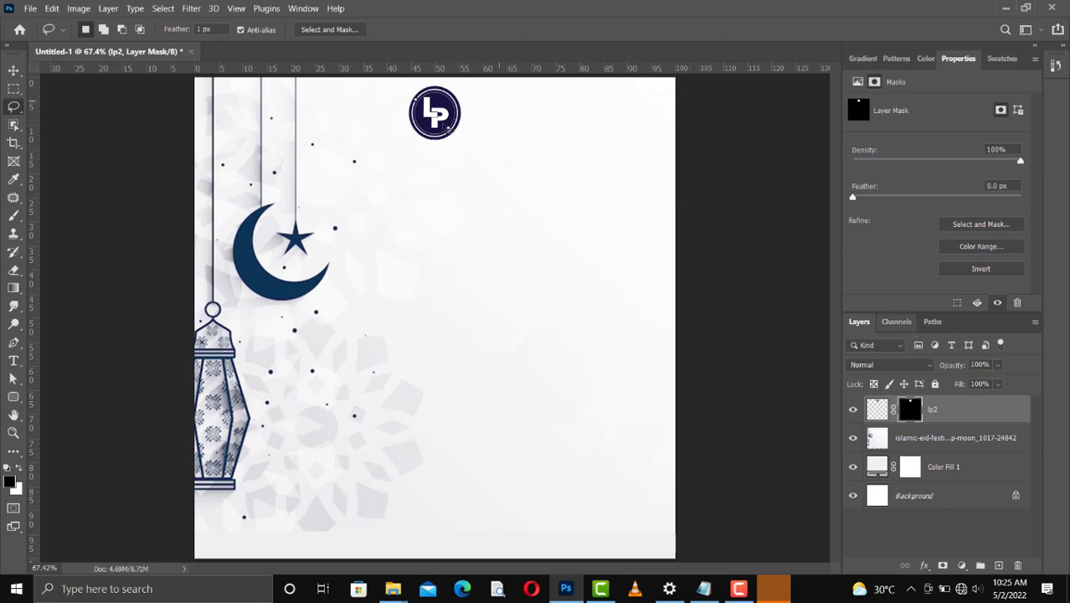
# - Scale the masked lp2 logo down slightly with Free Transform, keeping it near the canvas's upper edge
pyautogui.press('v')
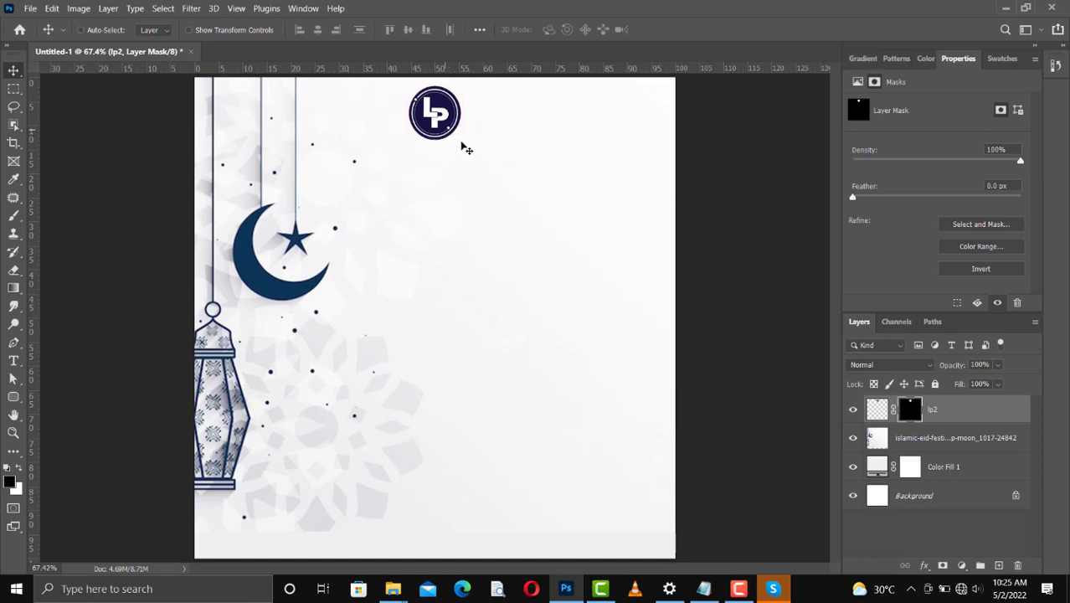
pyautogui.hotkey('ctrl', 't')
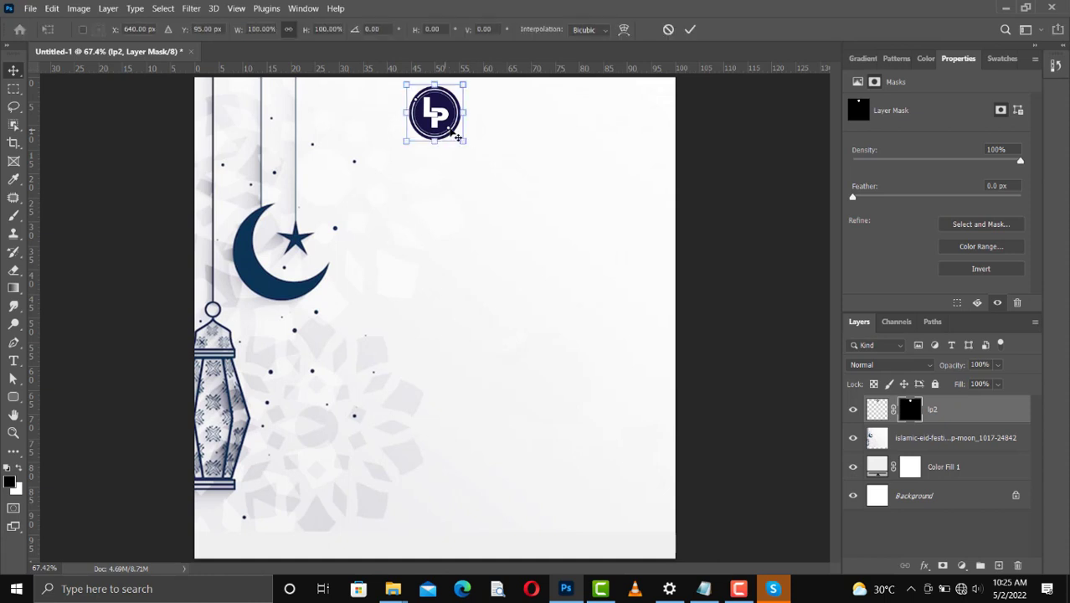
pyautogui.moveTo(465, 142); pyautogui.dragTo(444, 123)
pyautogui.press('Return')
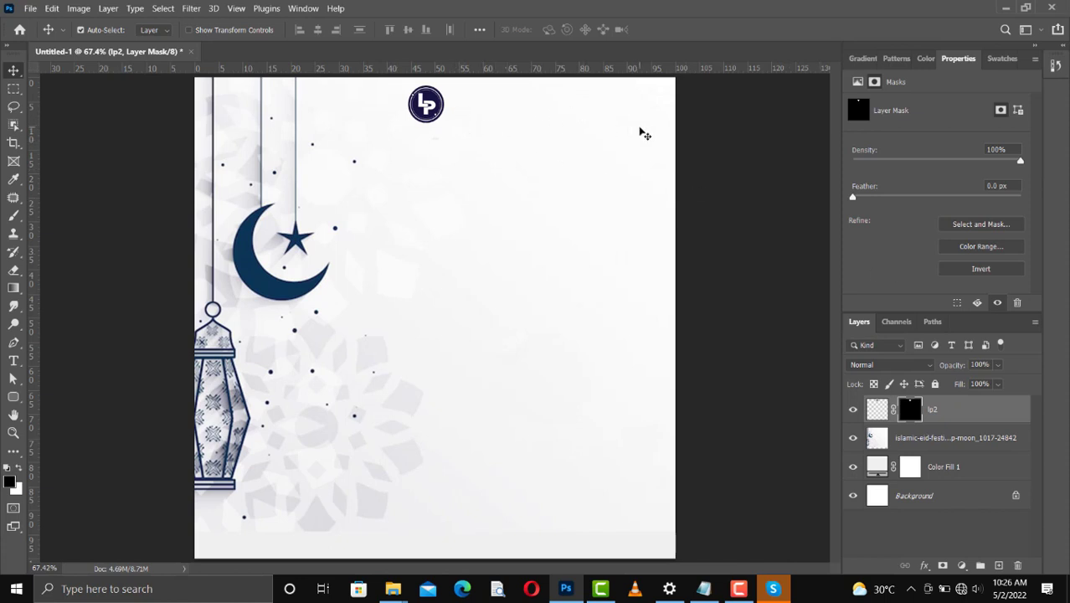
# - Add a text layer reading LEARN PHOTOSHOP next to the logo at the upper edge of the canvas
pyautogui.click(13, 363)
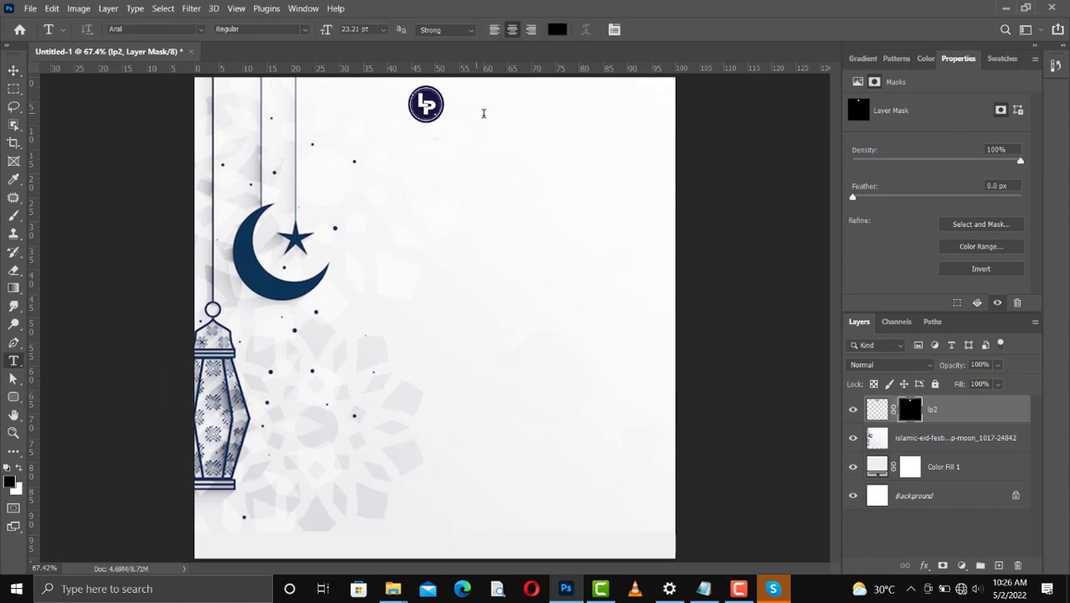
pyautogui.click(482, 111)
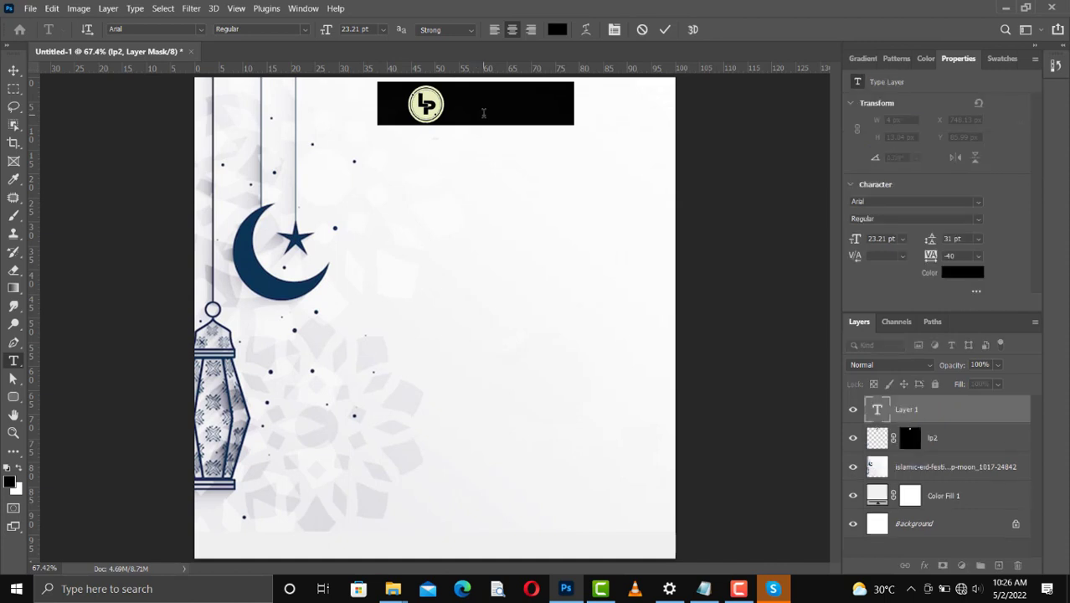
pyautogui.write('LEARN')
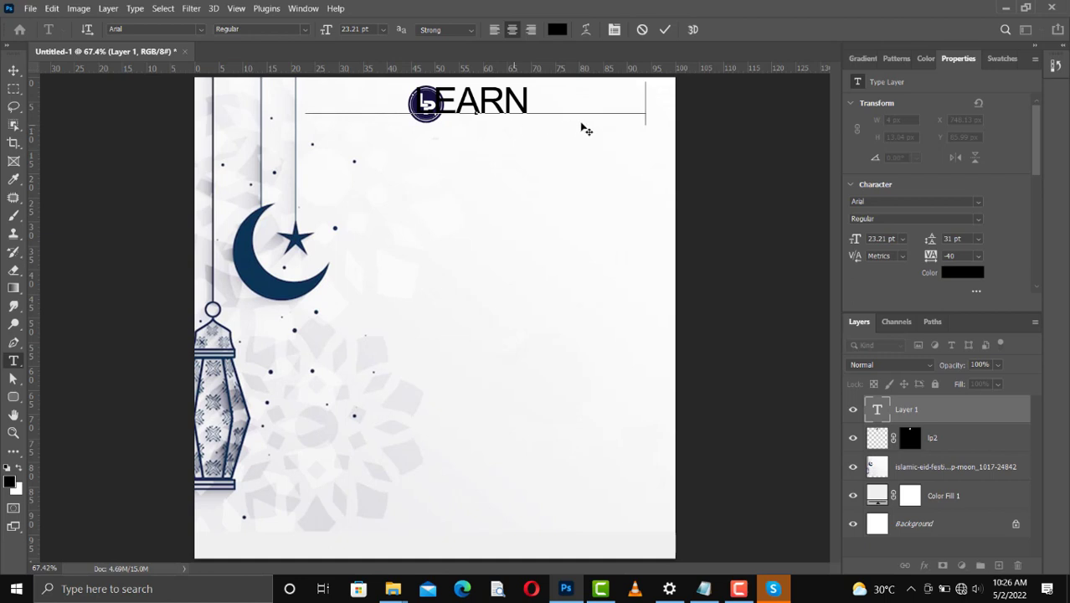
pyautogui.write('PHOTOSHOP')
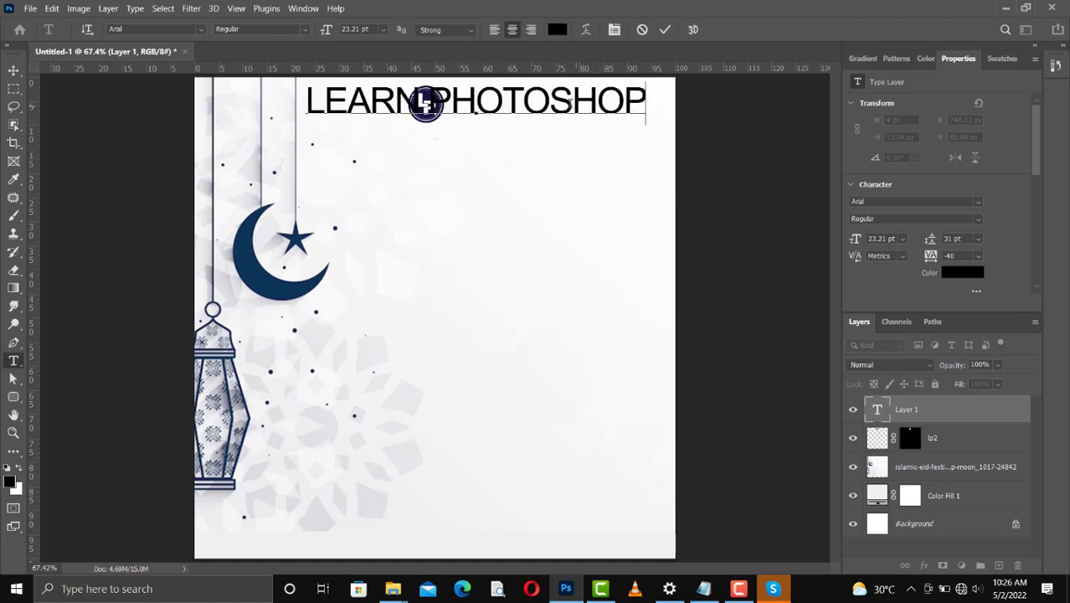
# - Colour the LEARN PHOTOSHOP text dark blue #0a3759 sampled from the crescent moon and set its Arial style to Black
pyautogui.hotkey('ctrl', 'a')
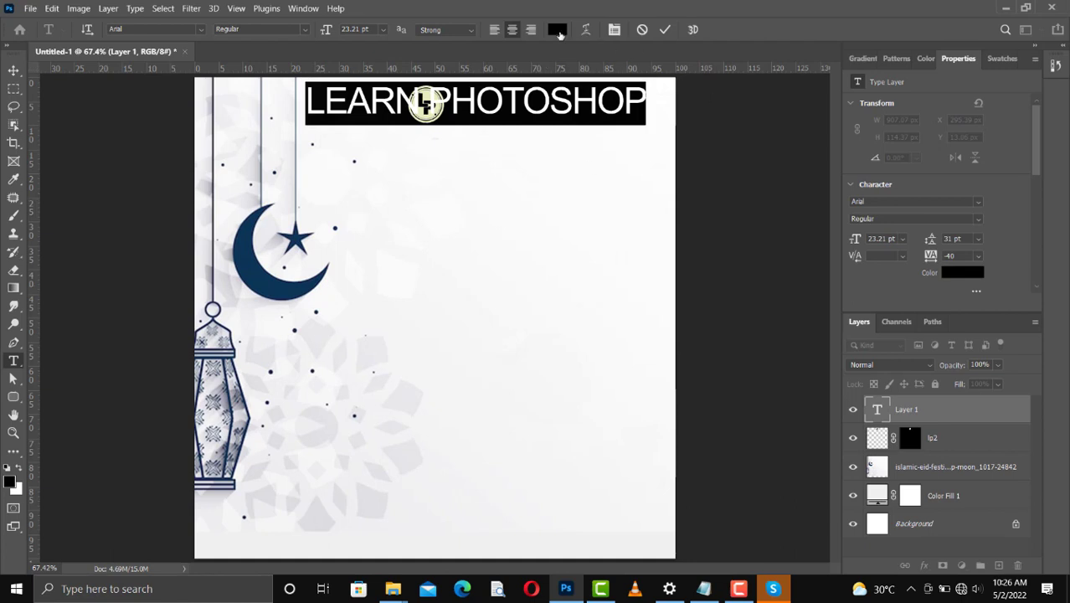
pyautogui.click(558, 31)
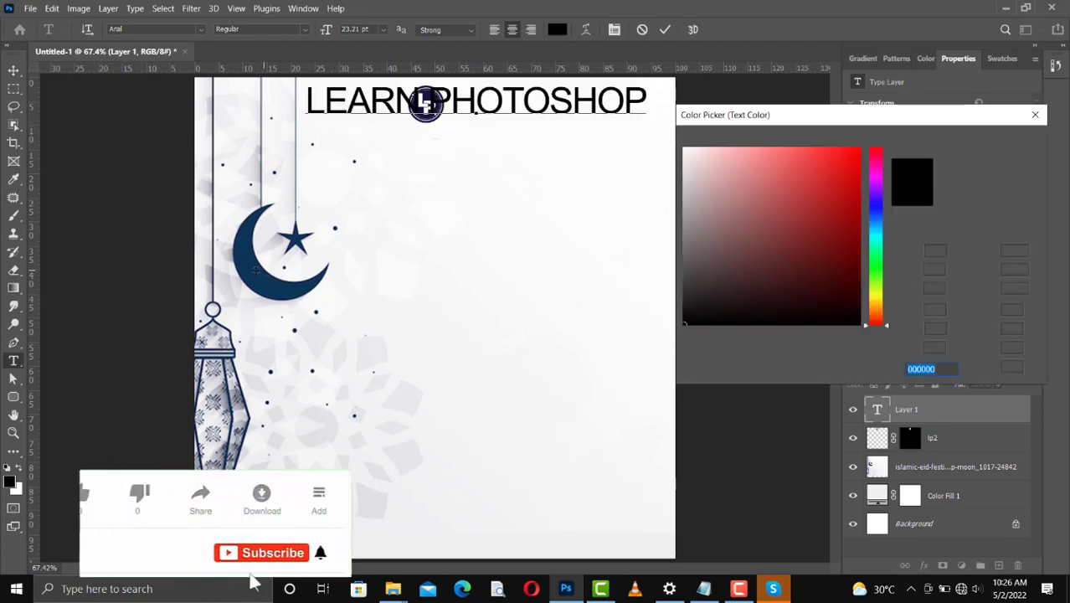
pyautogui.click(257, 269)
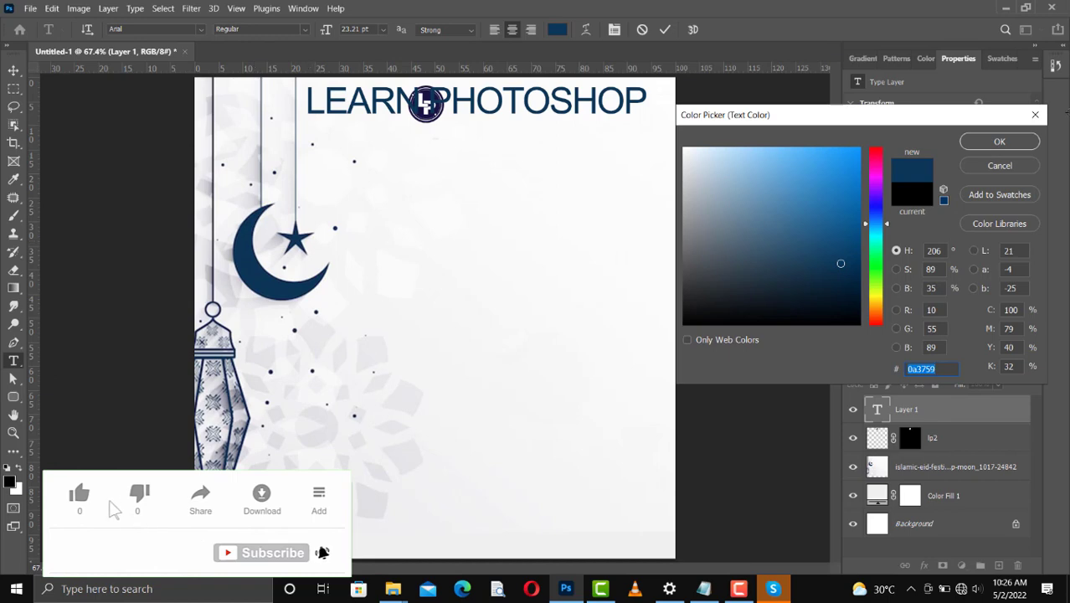
pyautogui.click(1035, 115)
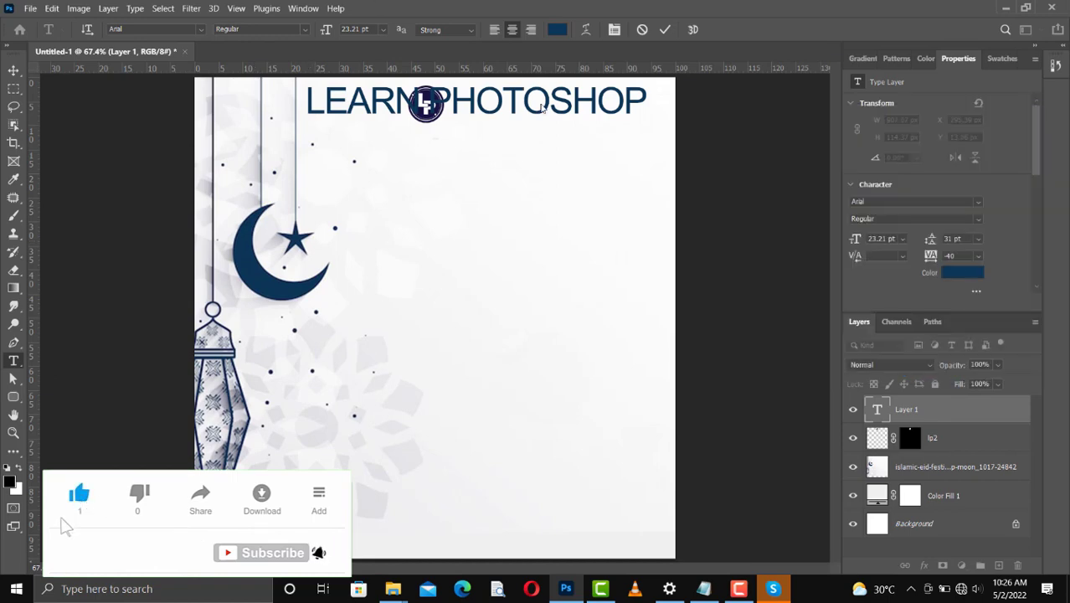
pyautogui.hotkey('ctrl', 'a')
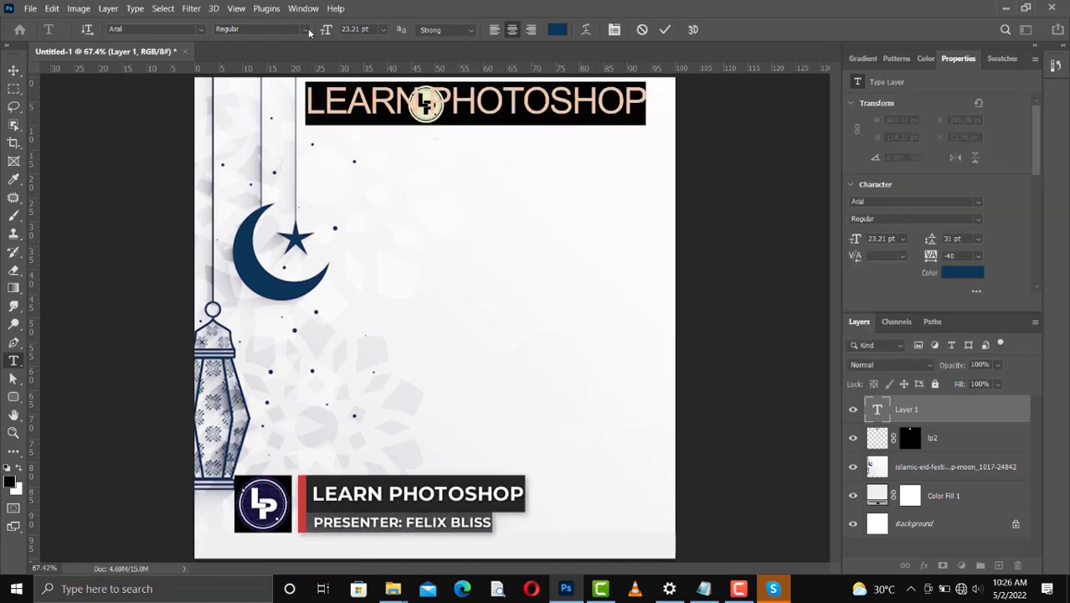
pyautogui.click(308, 31)
pyautogui.click(284, 89)
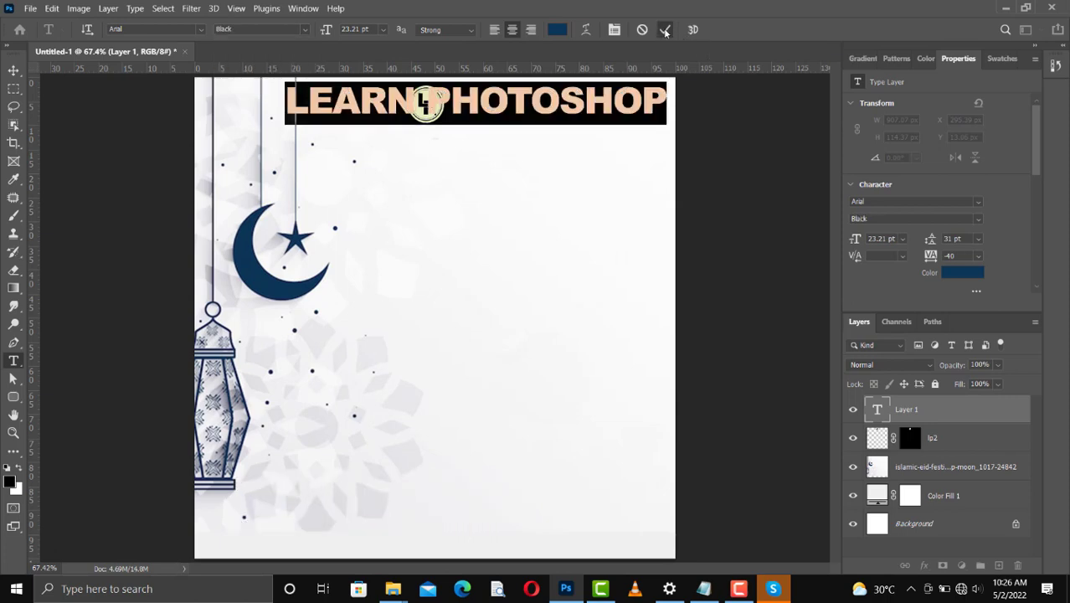
pyautogui.click(665, 31)
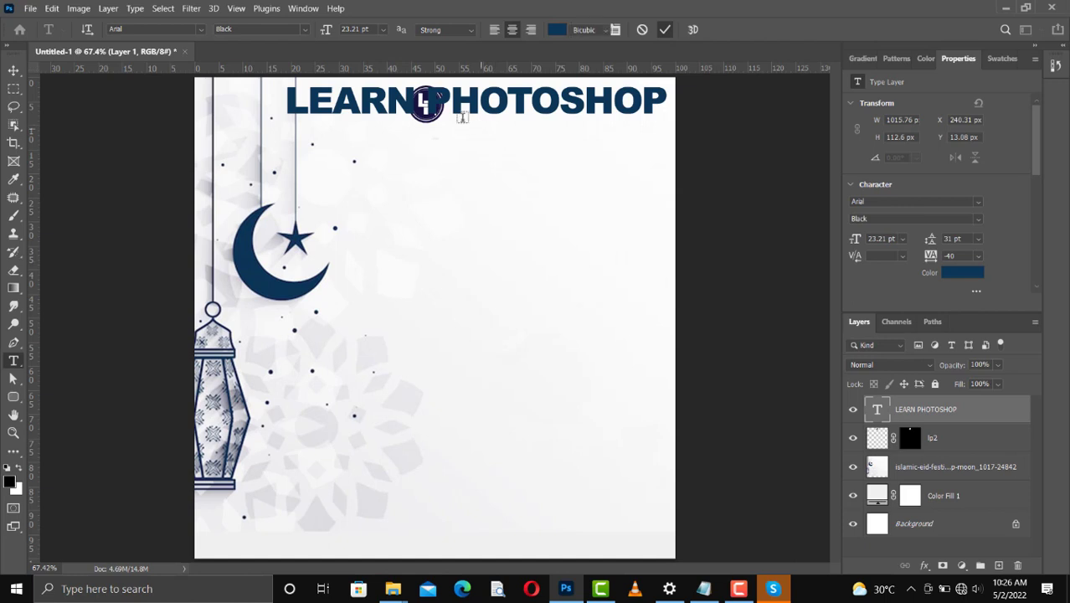
# - Scale the LEARN PHOTOSHOP text down to about 51.88% with Free Transform
pyautogui.hotkey('ctrl', 't')
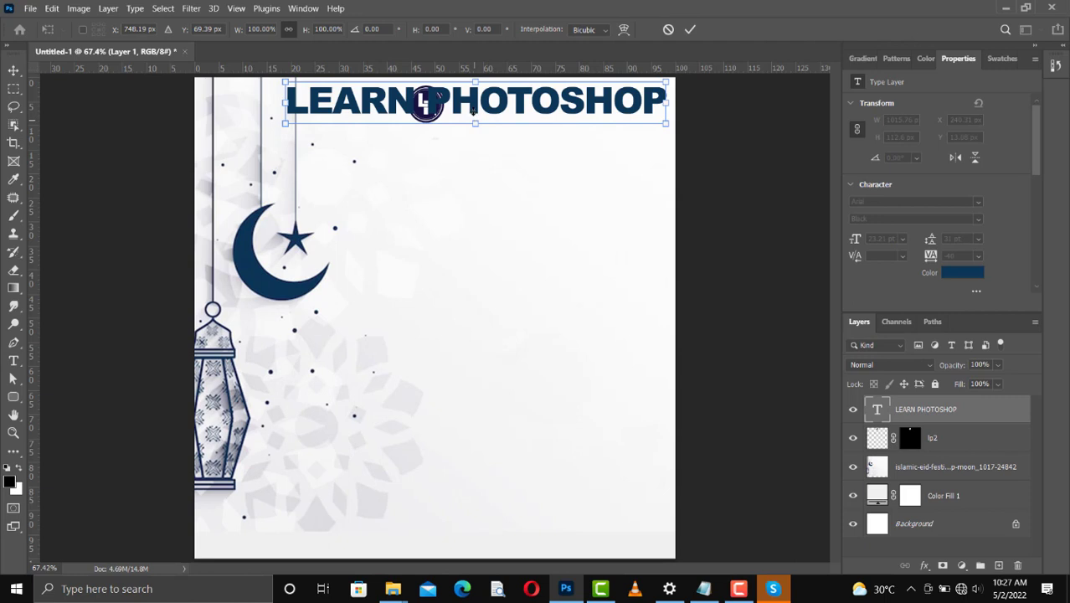
pyautogui.moveTo(474, 110); pyautogui.dragTo(465, 80)
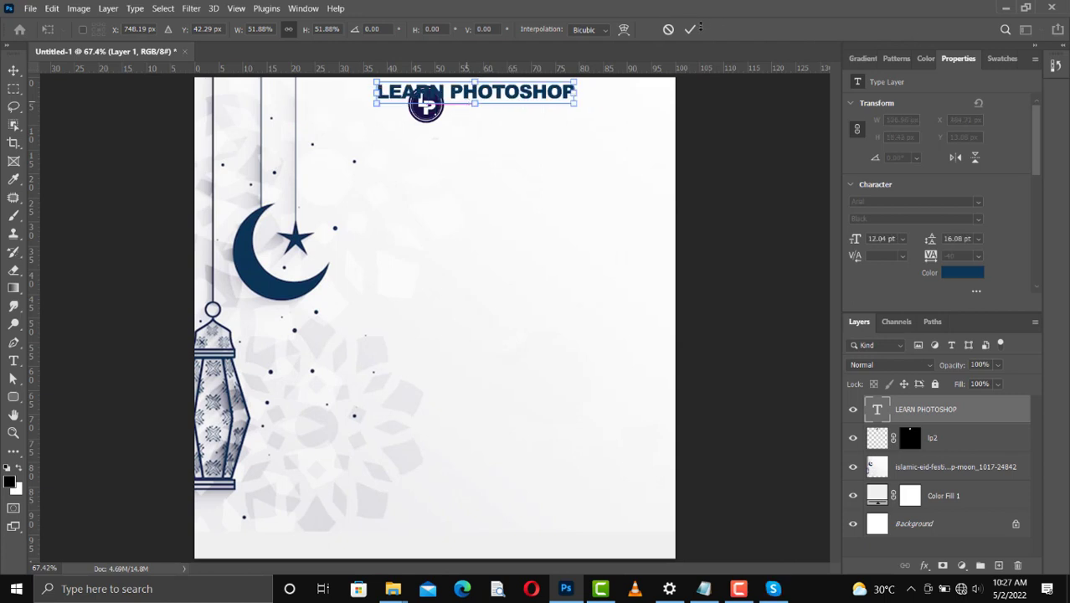
pyautogui.click(690, 30)
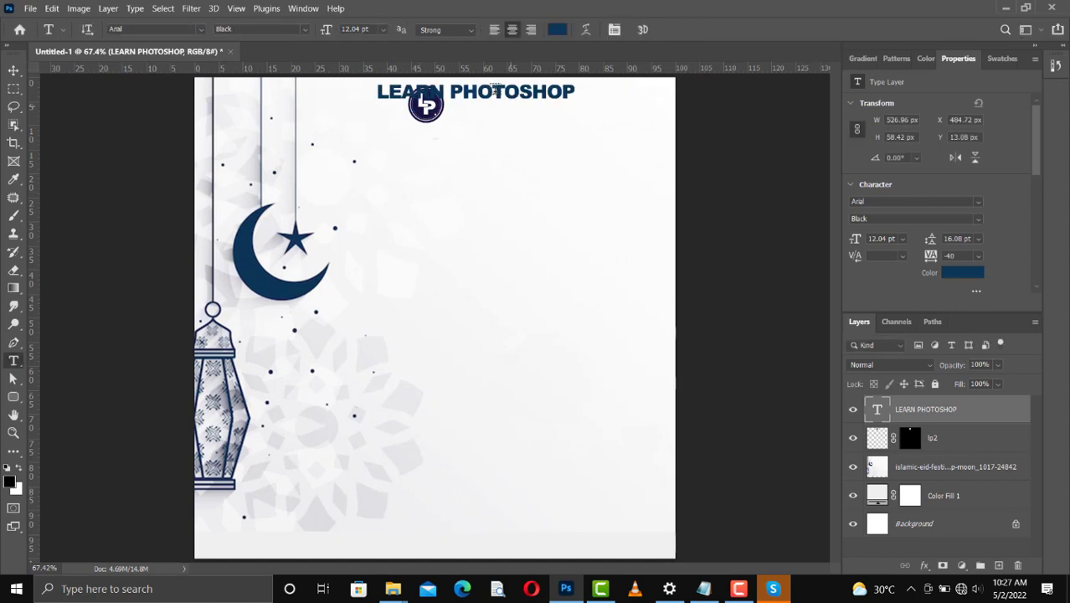
pyautogui.press('v')
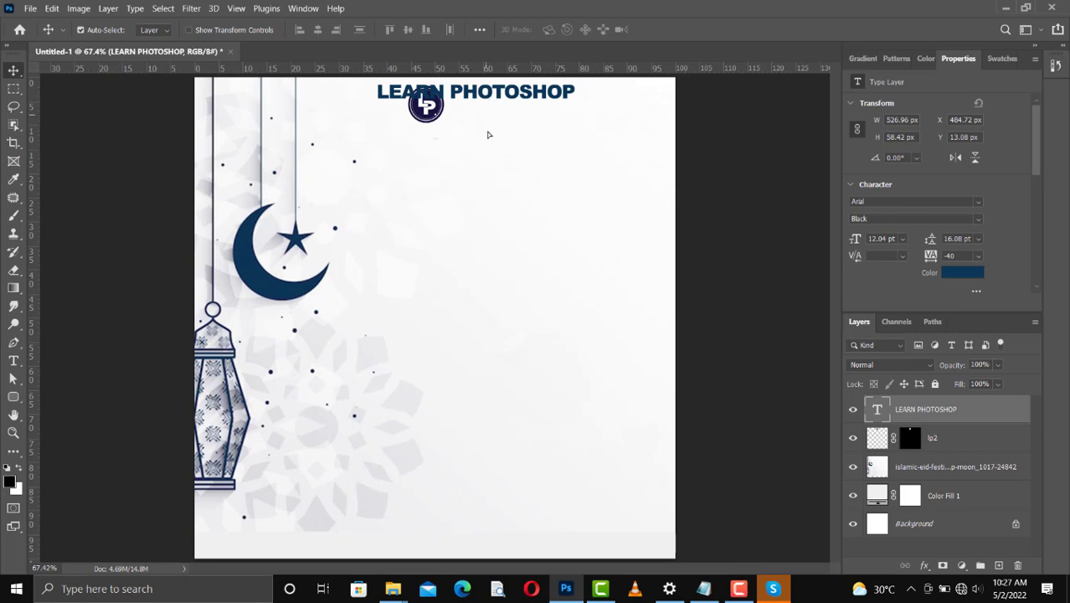
# - Move the LEARN PHOTOSHOP text down below the logo and centre the lp2 logo directly above it
pyautogui.moveTo(489, 135); pyautogui.dragTo(489, 146)
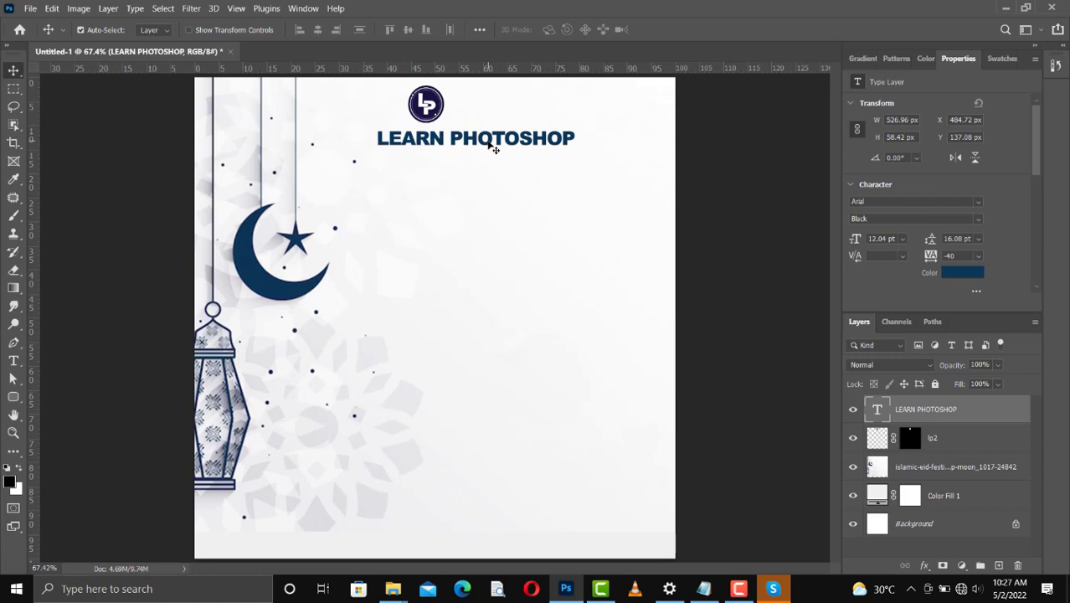
pyautogui.moveTo(490, 152); pyautogui.dragTo(501, 151)
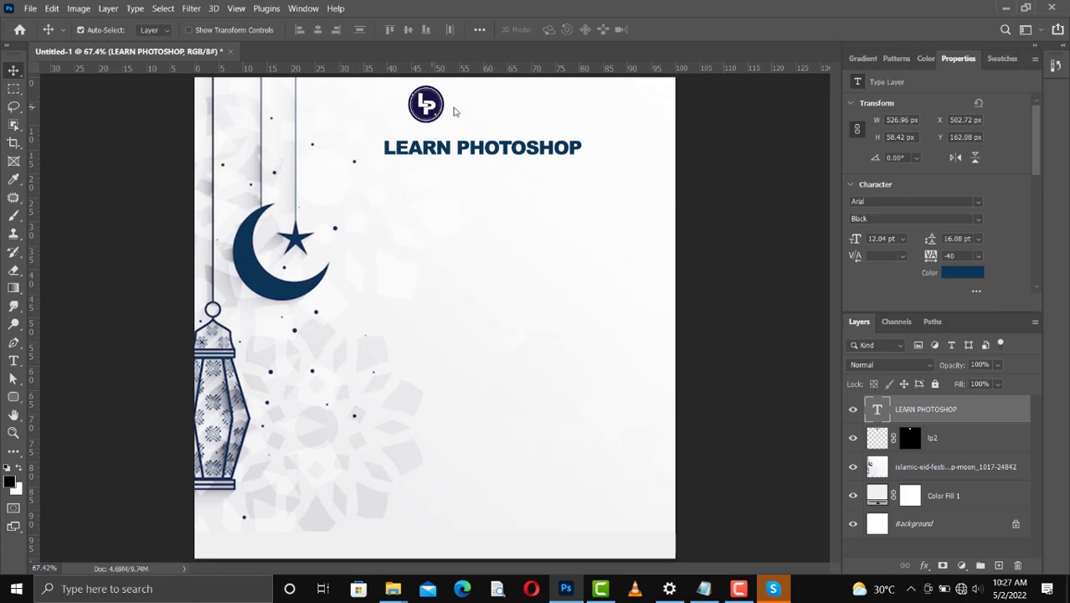
pyautogui.click(484, 113)
pyautogui.moveTo(485, 113)
pyautogui.mouseDown()
pyautogui.moveTo(473, 114)
pyautogui.moveTo(481, 122)
pyautogui.mouseUp()
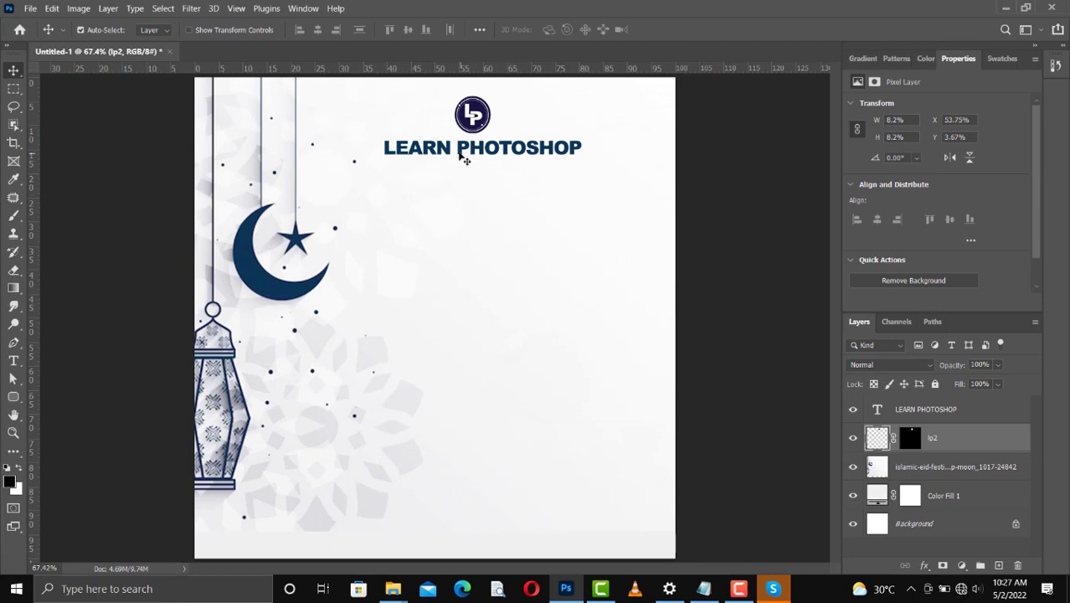
# - Duplicate the LEARN PHOTOSHOP text just below itself and change the copy's wording to "wishes all muslims"
pyautogui.click(461, 159)
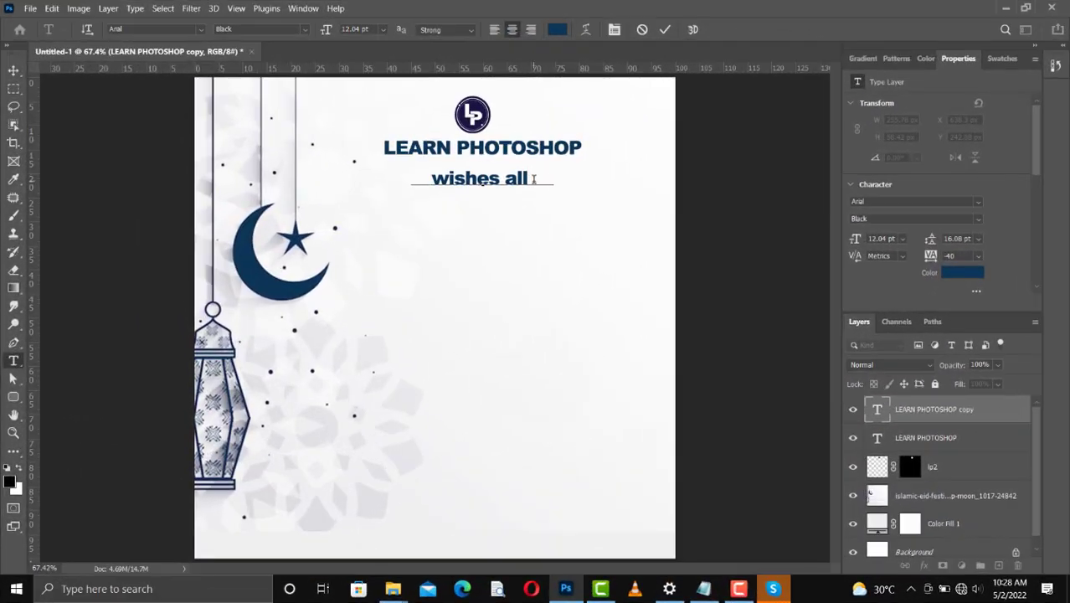
pyautogui.write('muslim')
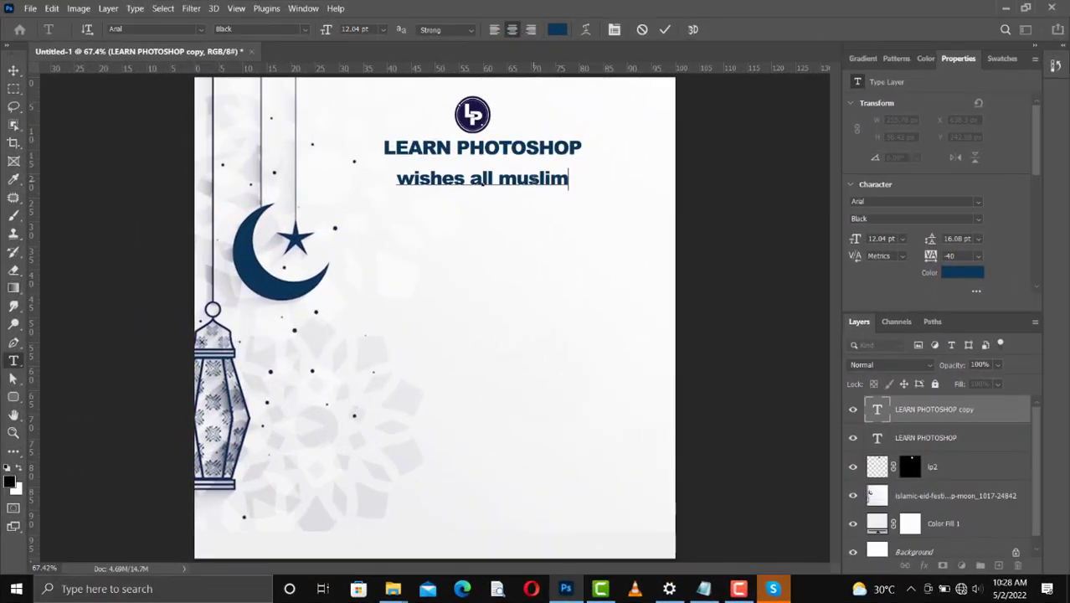
pyautogui.write('s')
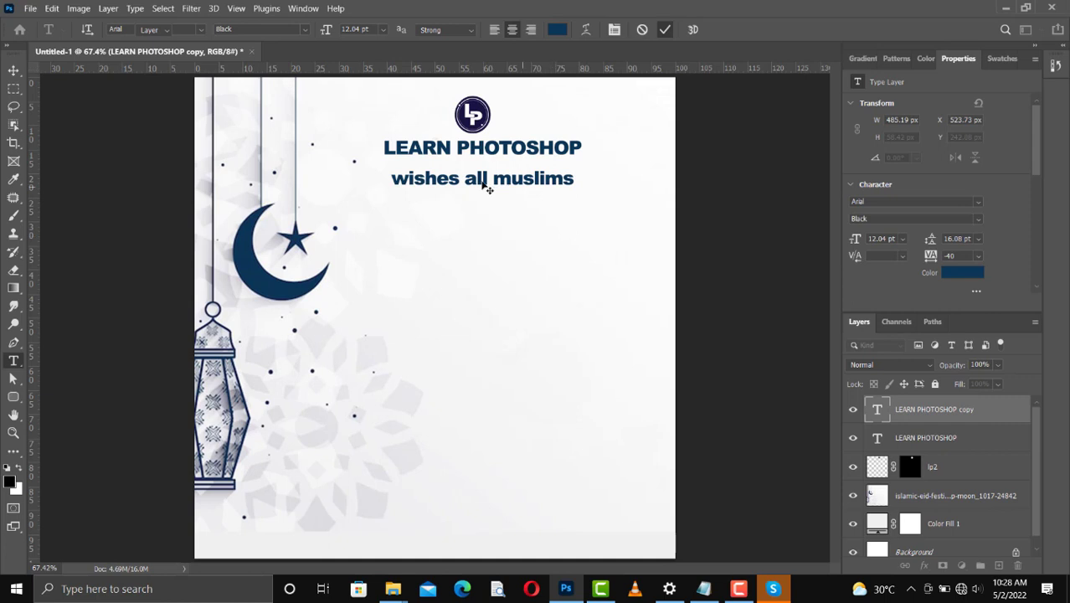
pyautogui.hotkey('ctrl', 'Return')
pyautogui.press('v')
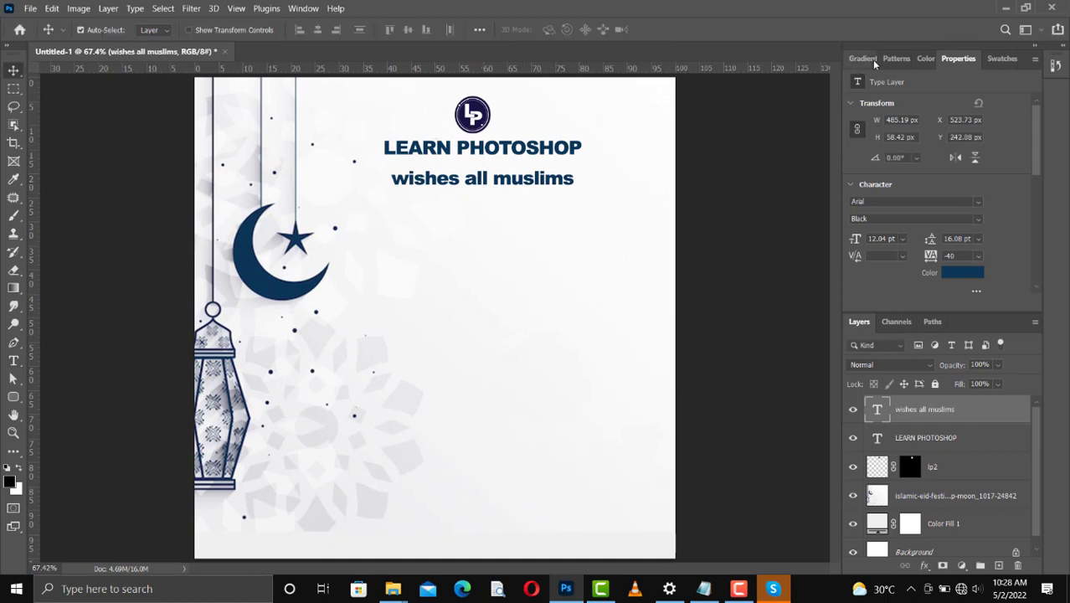
# - Recolour the "wishes all muslims" text black using a recent swatch as the foreground fill
pyautogui.click(1000, 59)
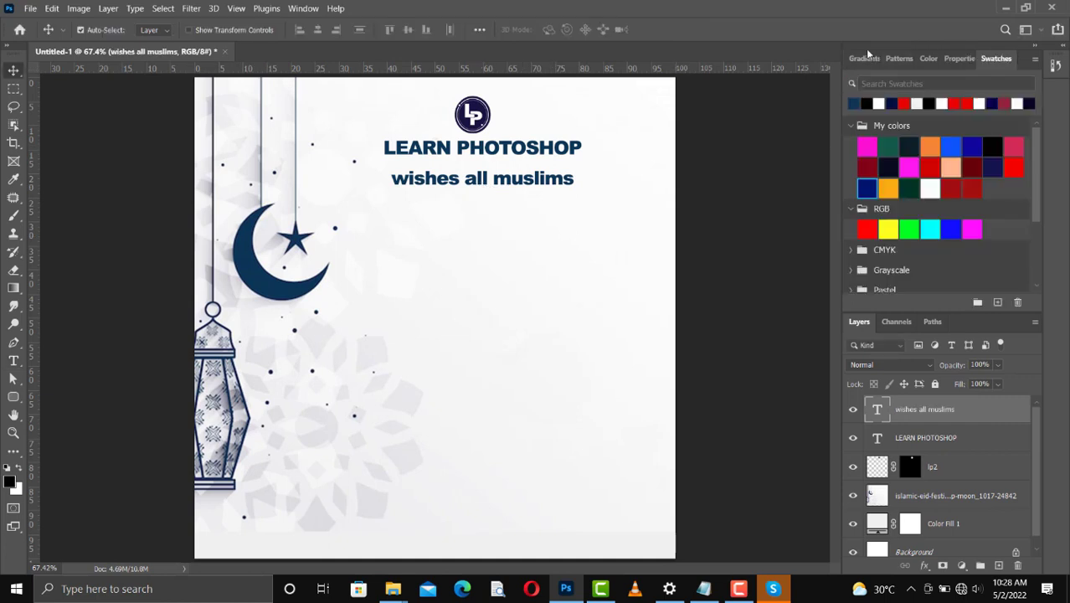
pyautogui.click(867, 102)
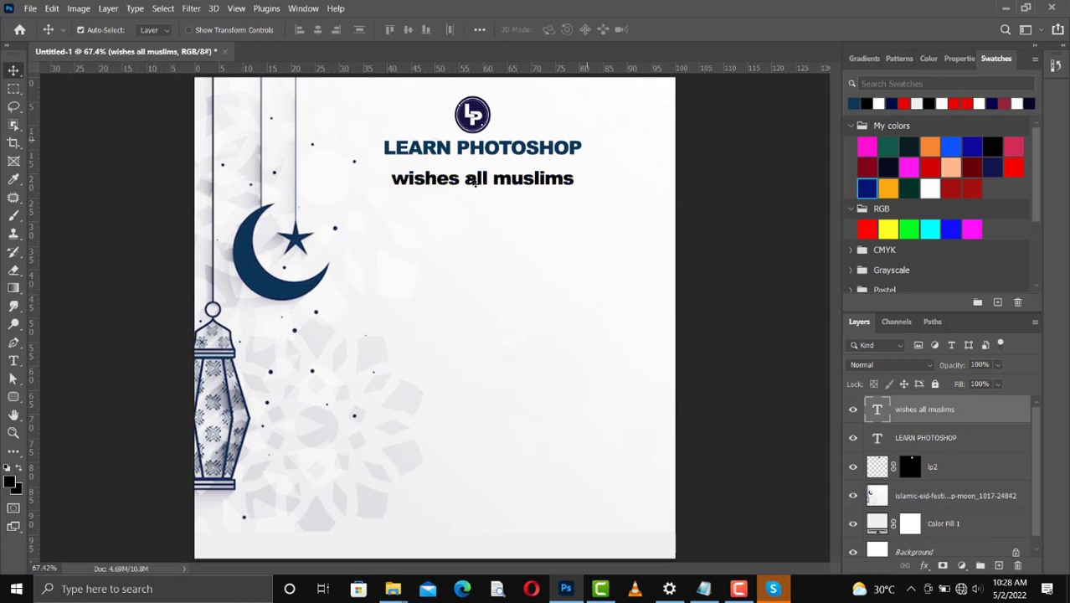
pyautogui.hotkey('alt', 'BackSpace')
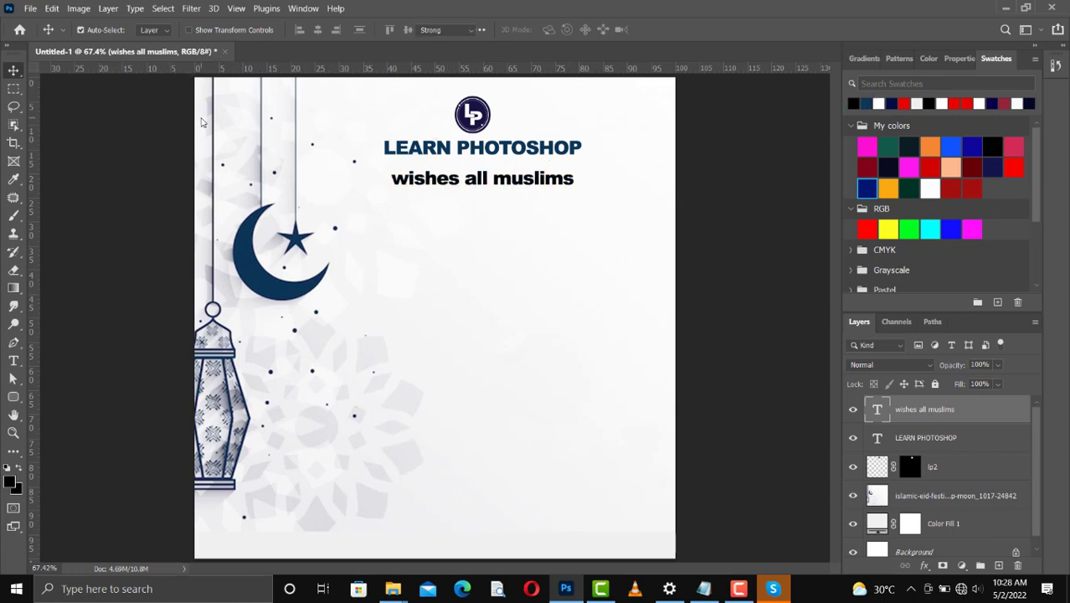
# - Set the "wishes all muslims" text to Brush Script MT Italic at 18 pt
pyautogui.press('t')
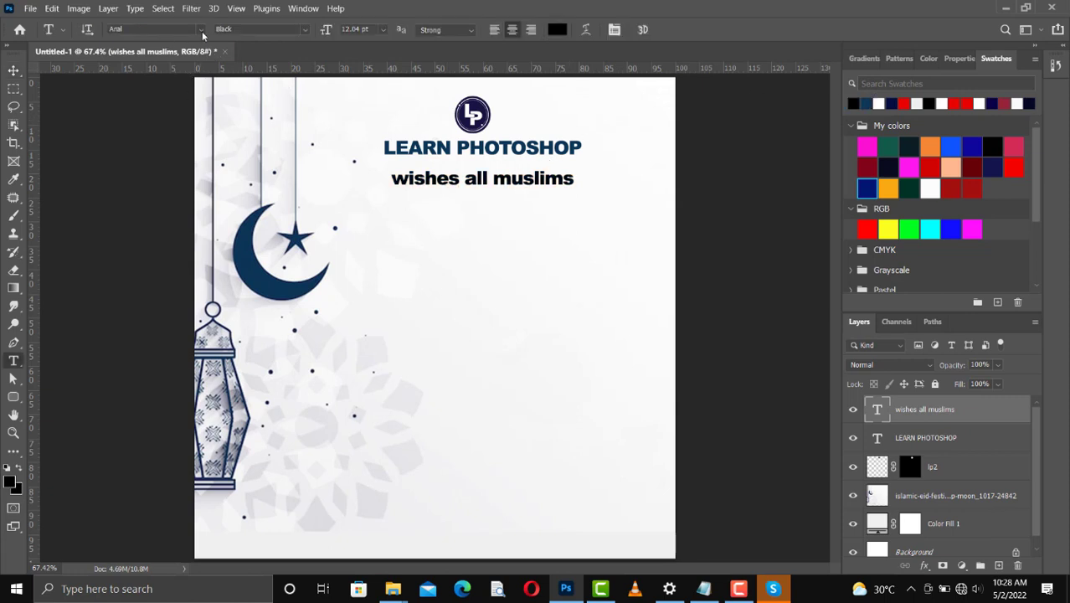
pyautogui.click(201, 30)
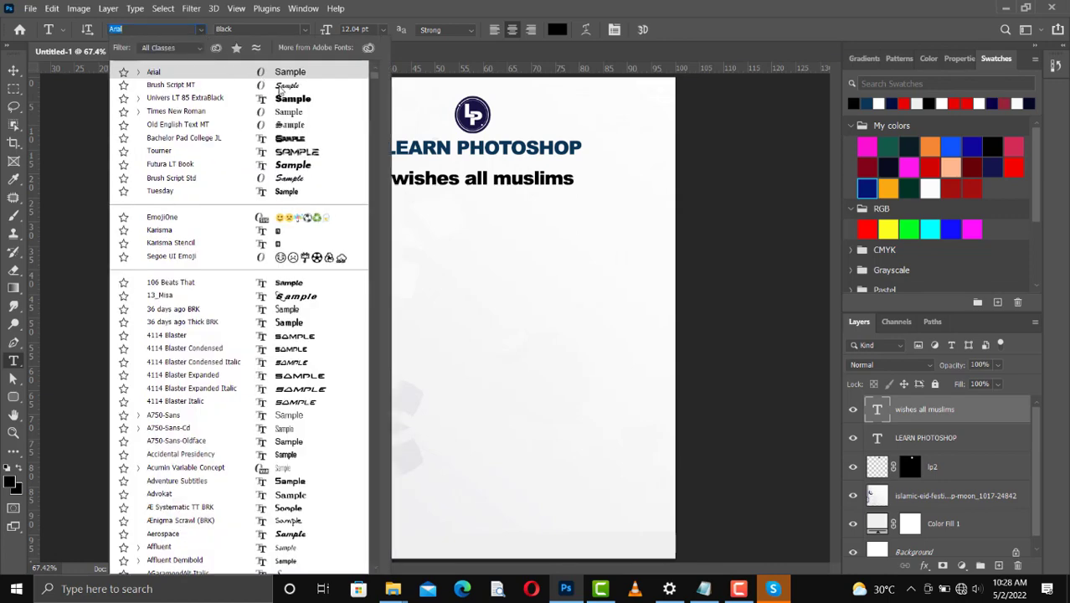
pyautogui.press('Down')
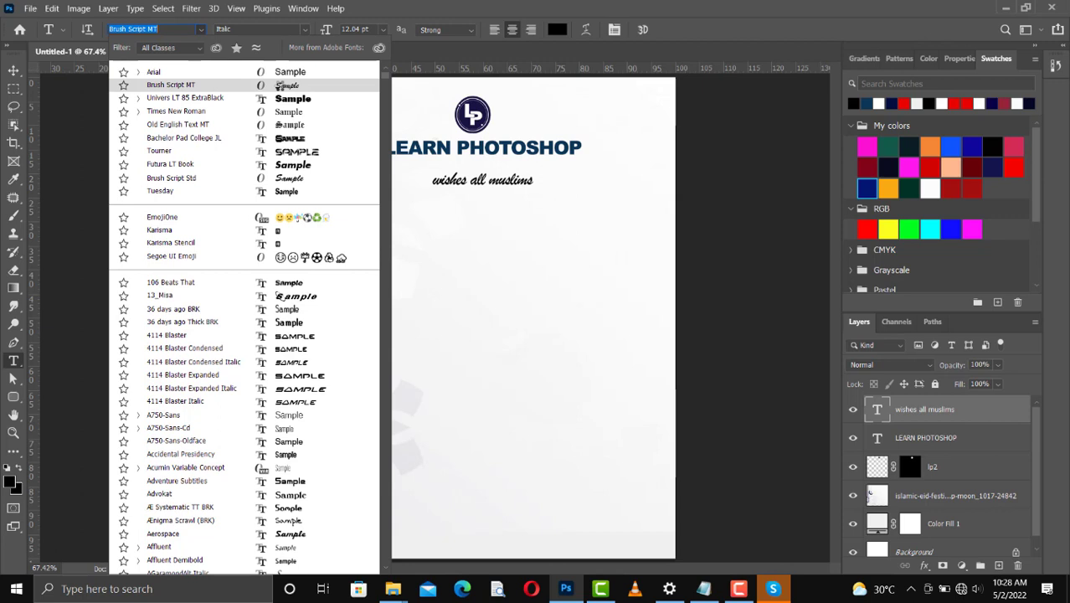
pyautogui.click(278, 87)
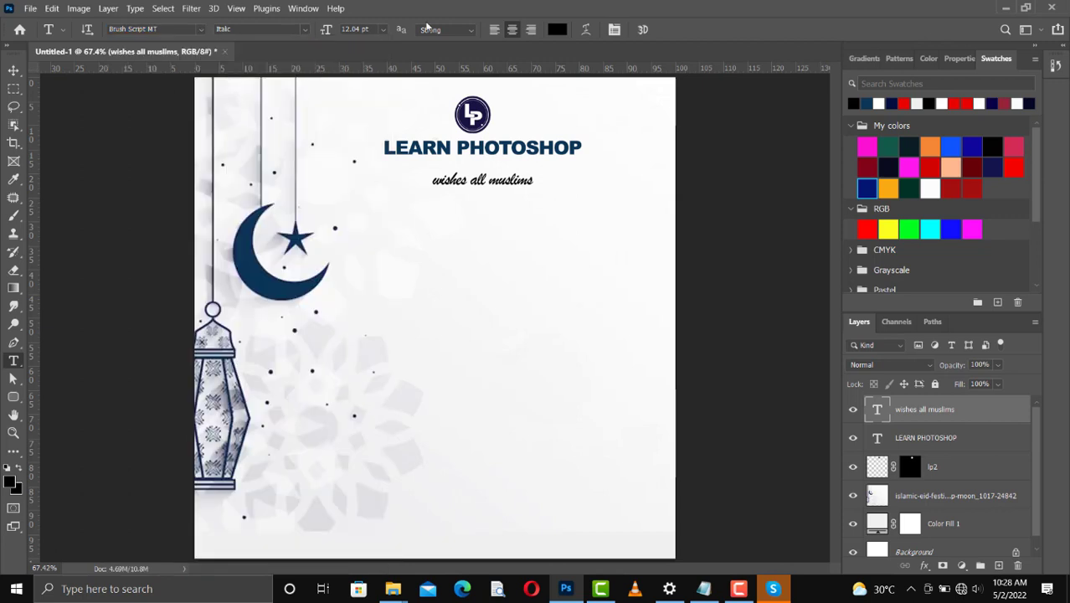
pyautogui.click(384, 30)
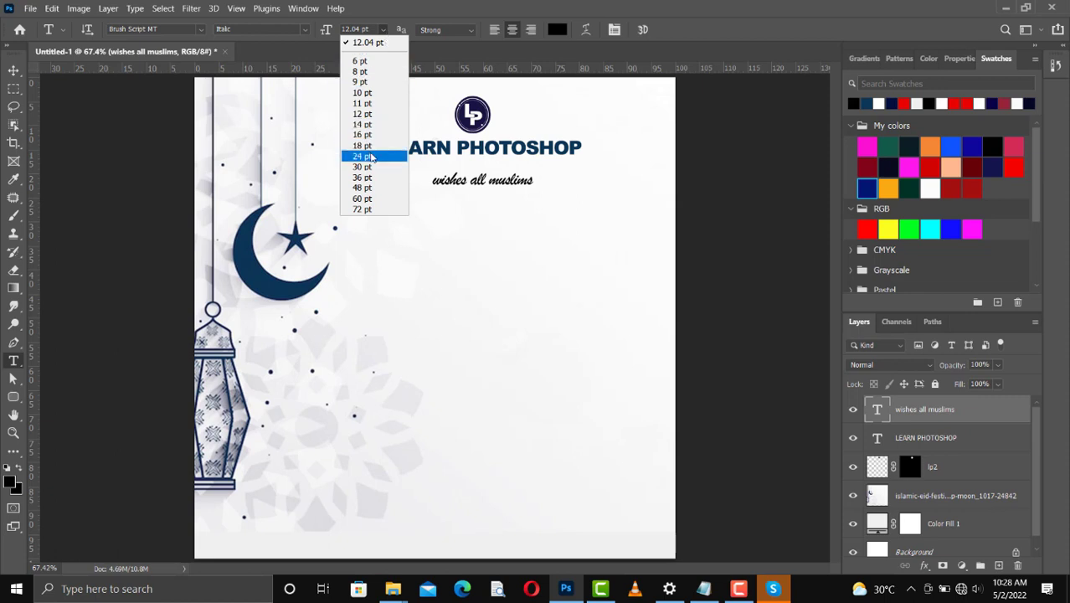
pyautogui.click(373, 156)
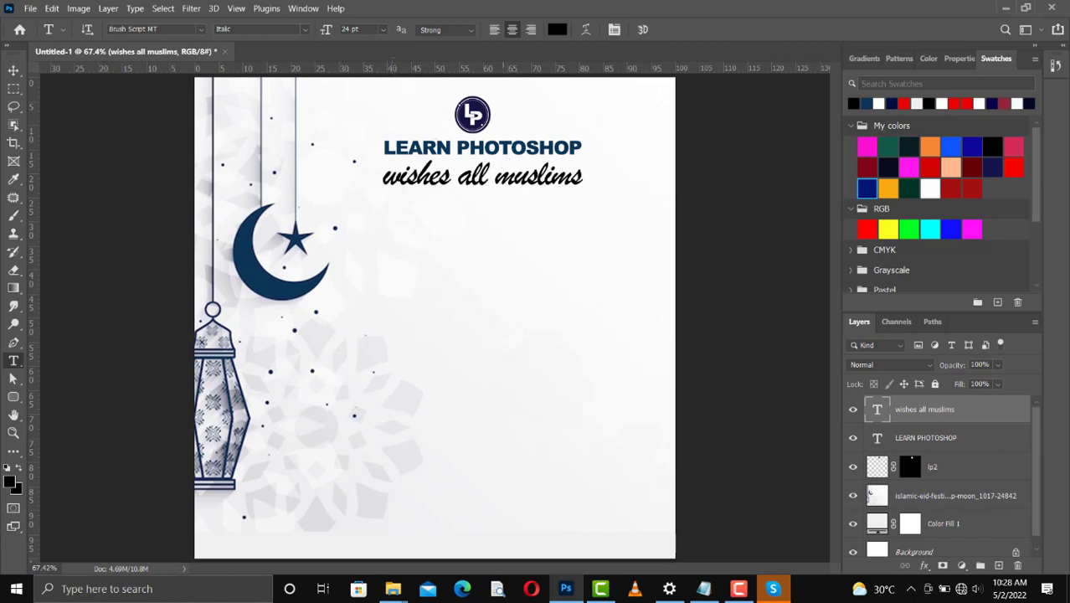
pyautogui.click(384, 33)
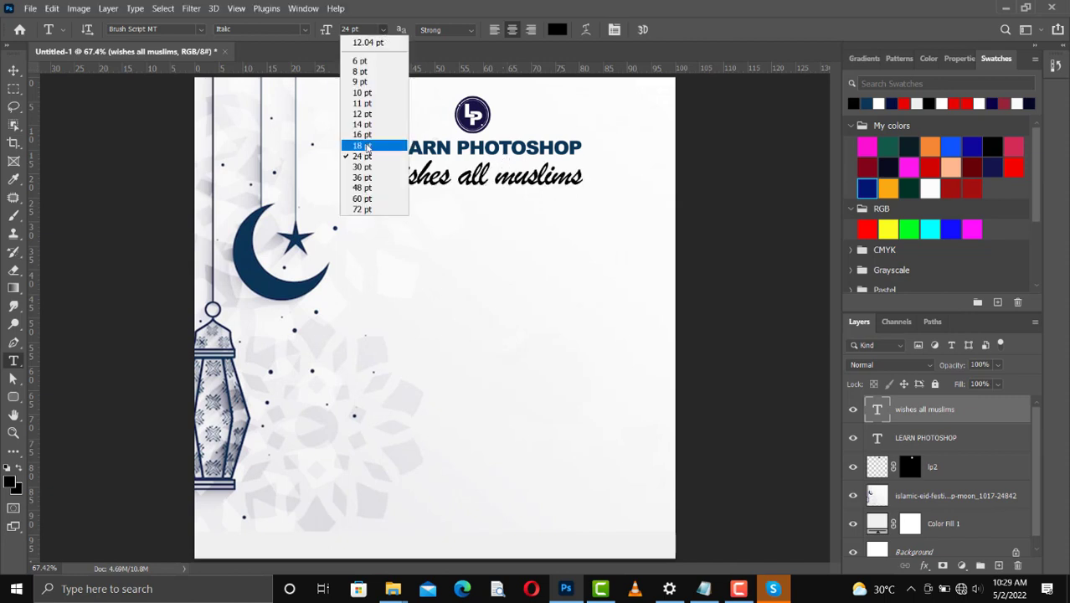
pyautogui.click(365, 148)
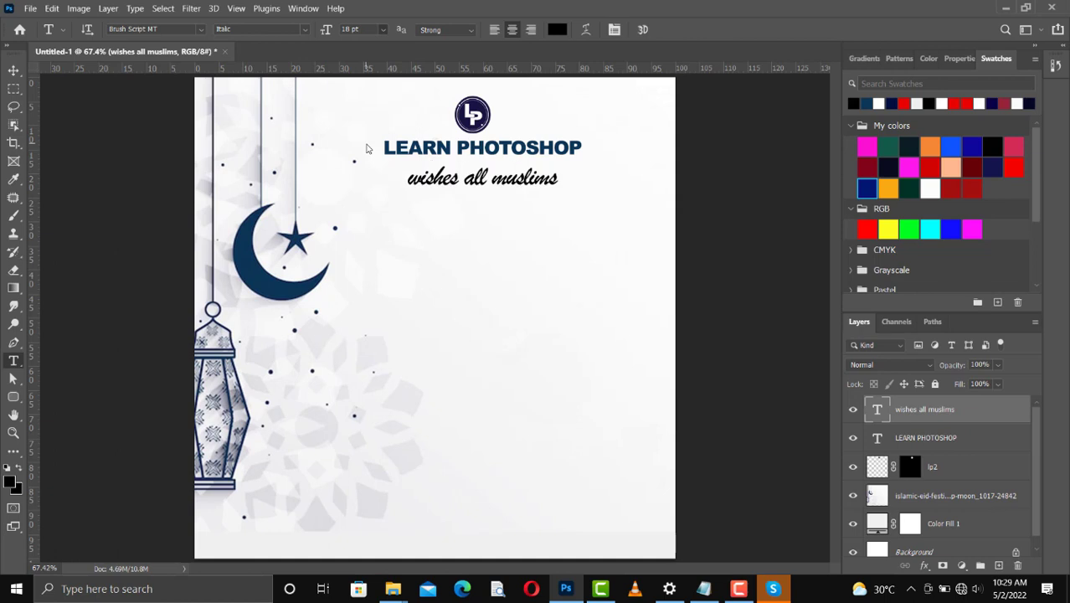
# - Nudge the "wishes all muslims" line slightly down and left so it sits centred beneath LEARN PHOTOSHOP
pyautogui.click(15, 71)
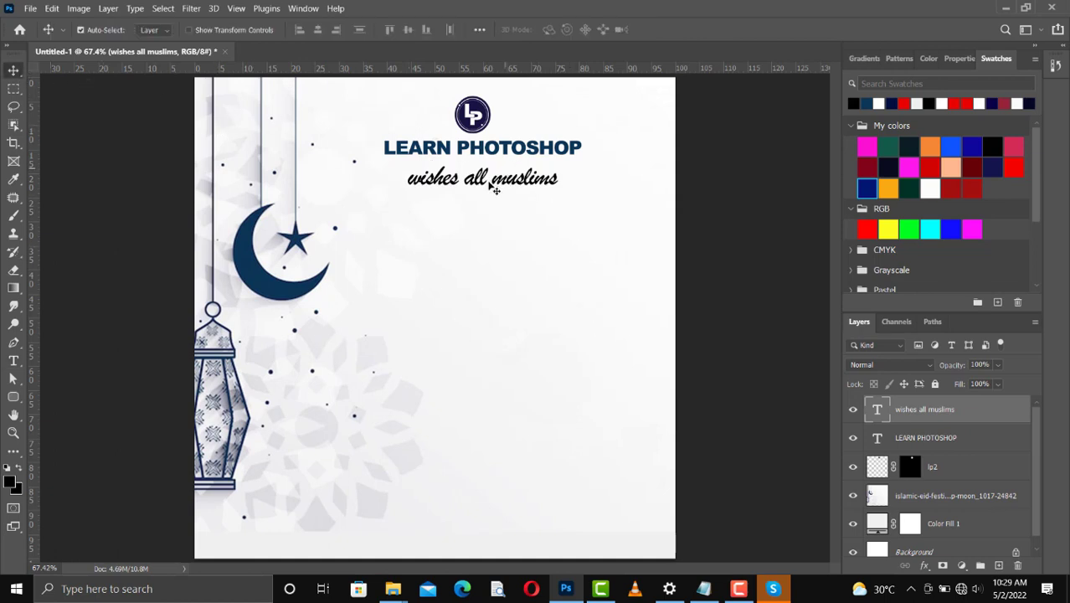
pyautogui.hotkey('shift', 'Left')
pyautogui.hotkey('shift', 'Down')
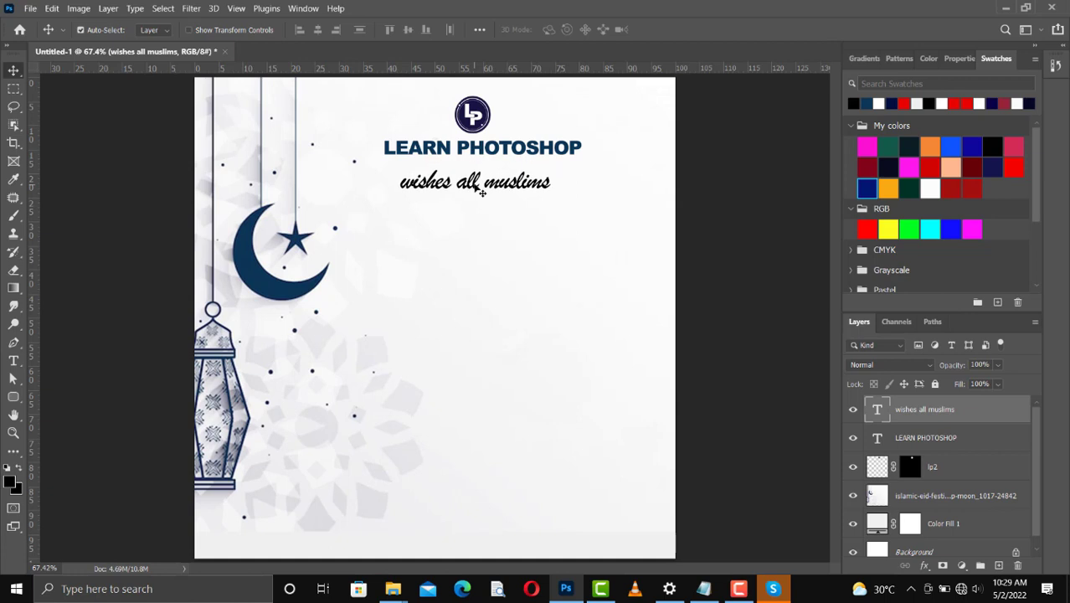
pyautogui.hotkey('shift', 'Right')
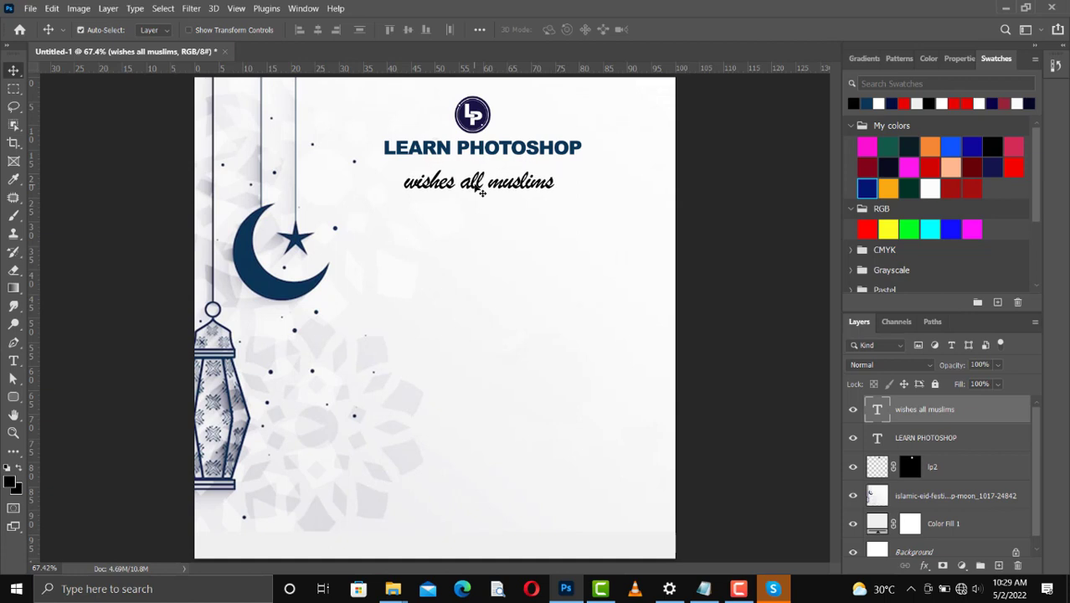
pyautogui.press('Left')
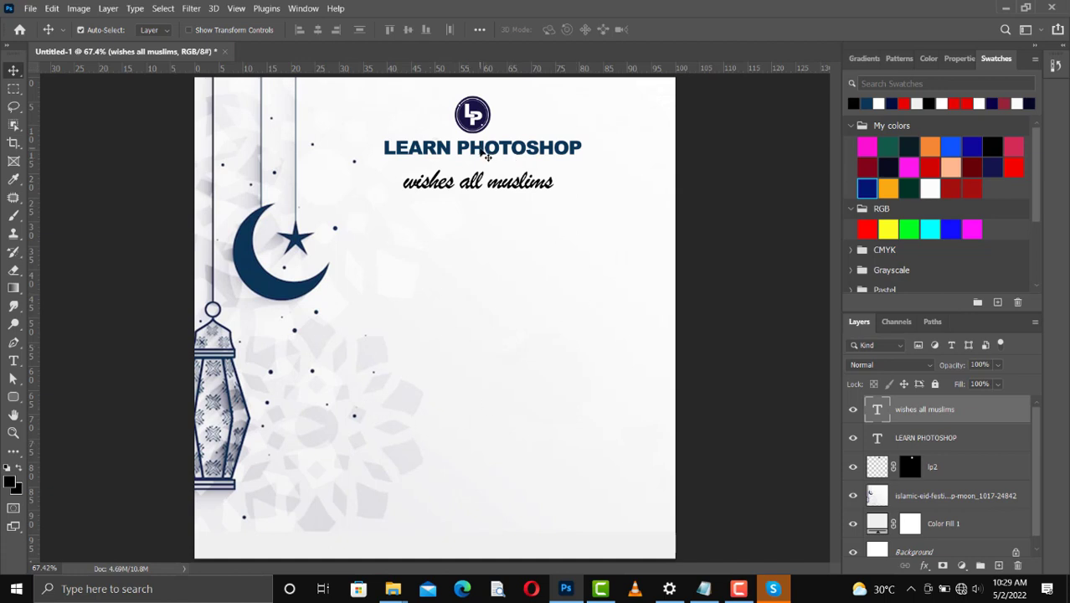
# - Duplicate the LEARN PHOTOSHOP text layer and place the copy below the "wishes all muslims" line
pyautogui.click(487, 157)
pyautogui.hotkey('ctrl', 'j')
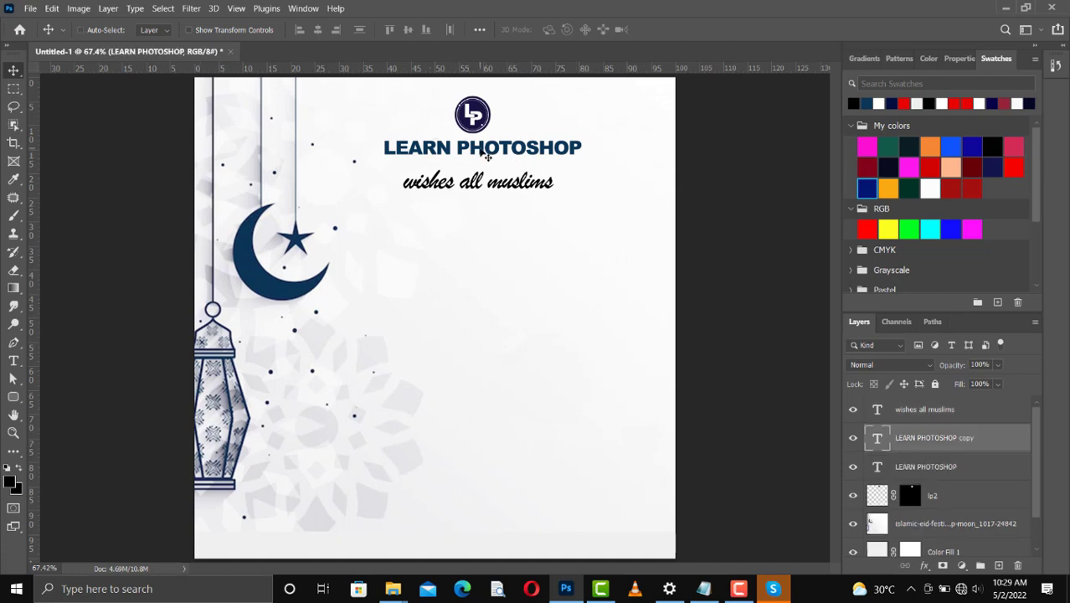
pyautogui.moveTo(485, 159); pyautogui.dragTo(486, 251)
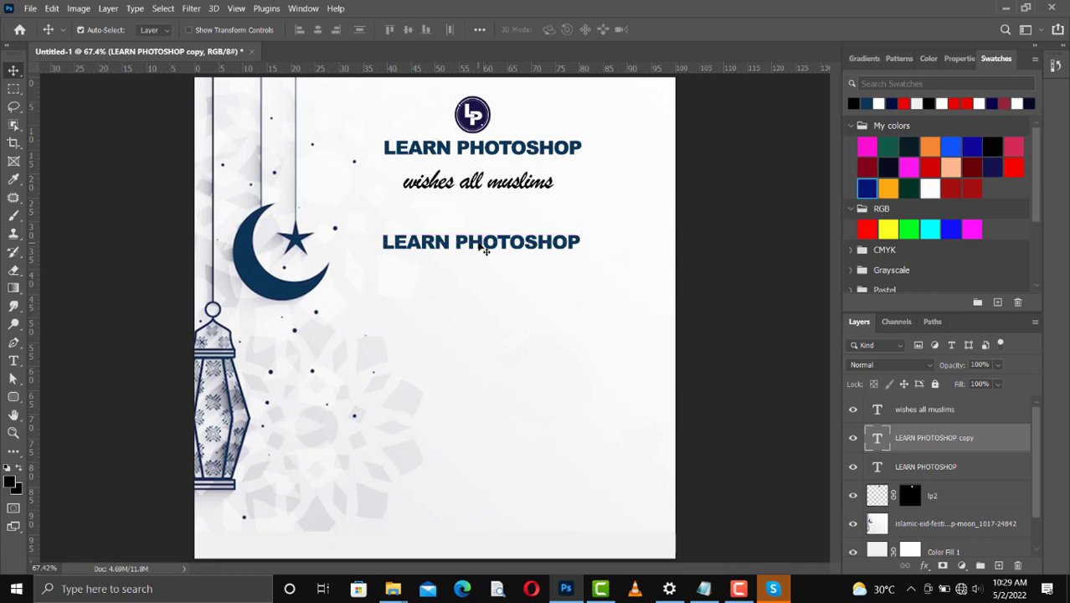
# - Replace the duplicate's text with the "May this beautiful occasion" message copied from Notepad, and move the paragraph slightly down
pyautogui.doubleClick(486, 250)
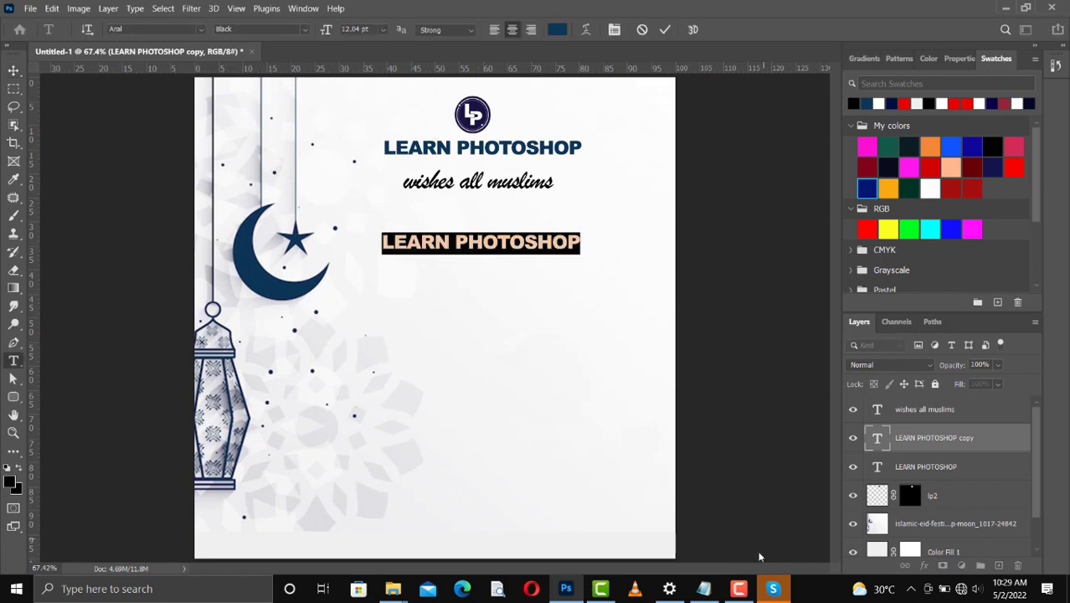
pyautogui.click(703, 589)
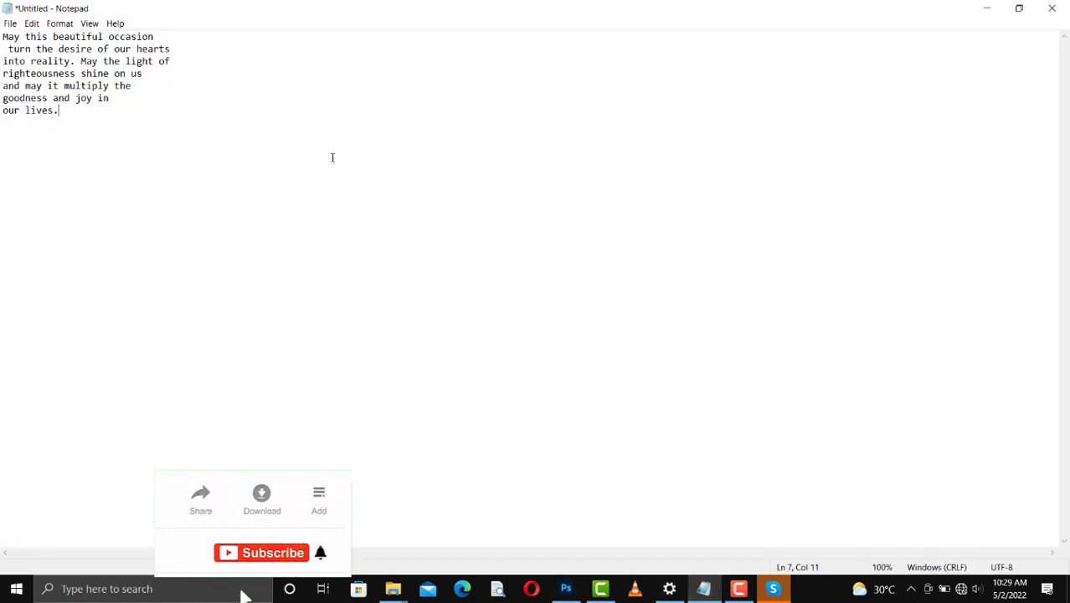
pyautogui.moveTo(84, 110); pyautogui.dragTo(3, 17)
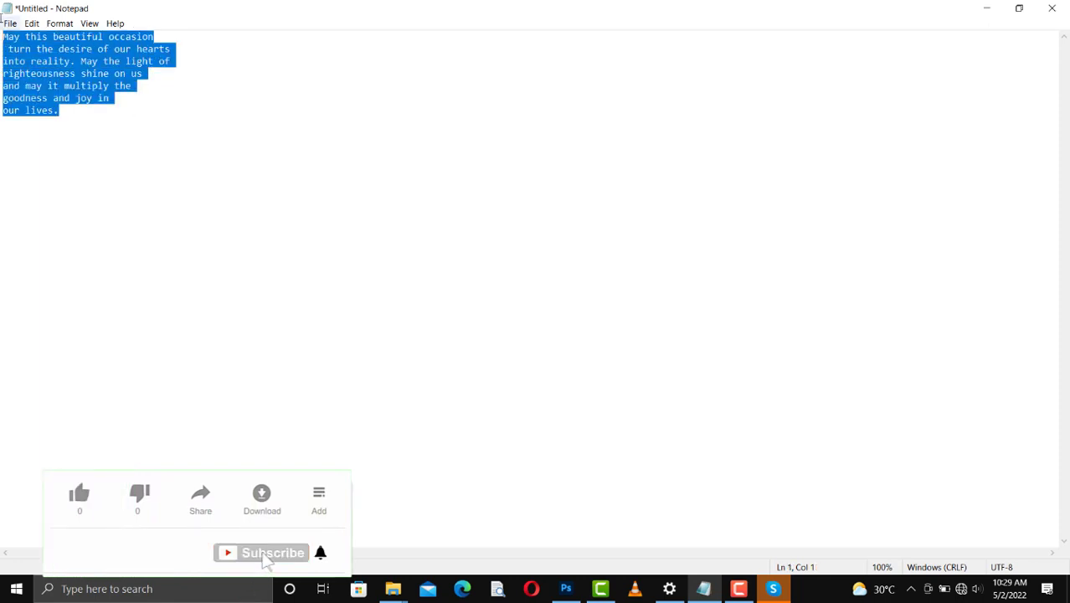
pyautogui.click(994, 7)
pyautogui.click(459, 247)
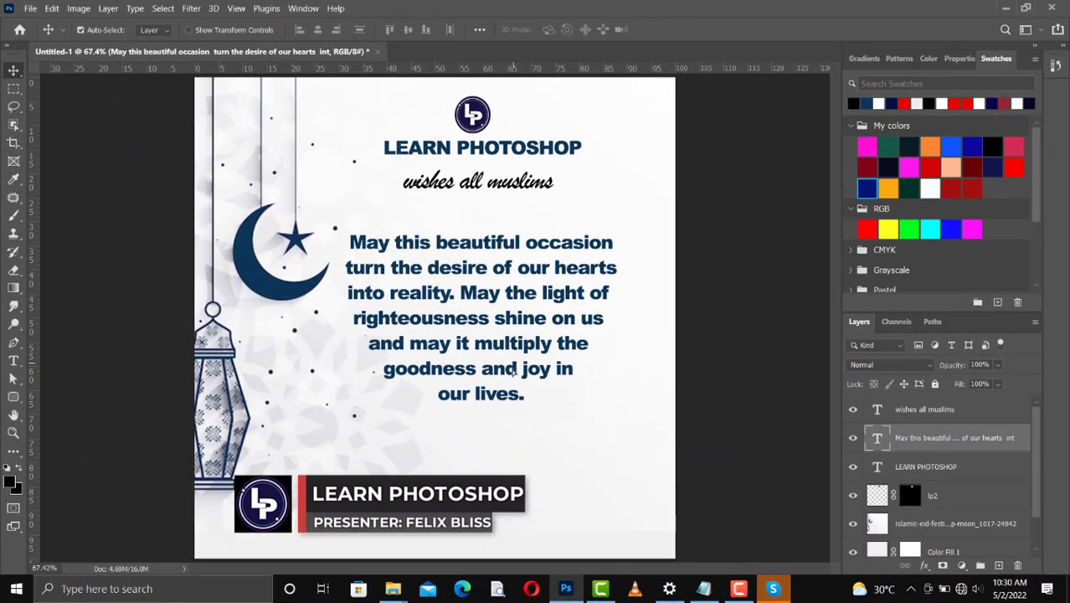
pyautogui.moveTo(503, 340); pyautogui.dragTo(505, 371)
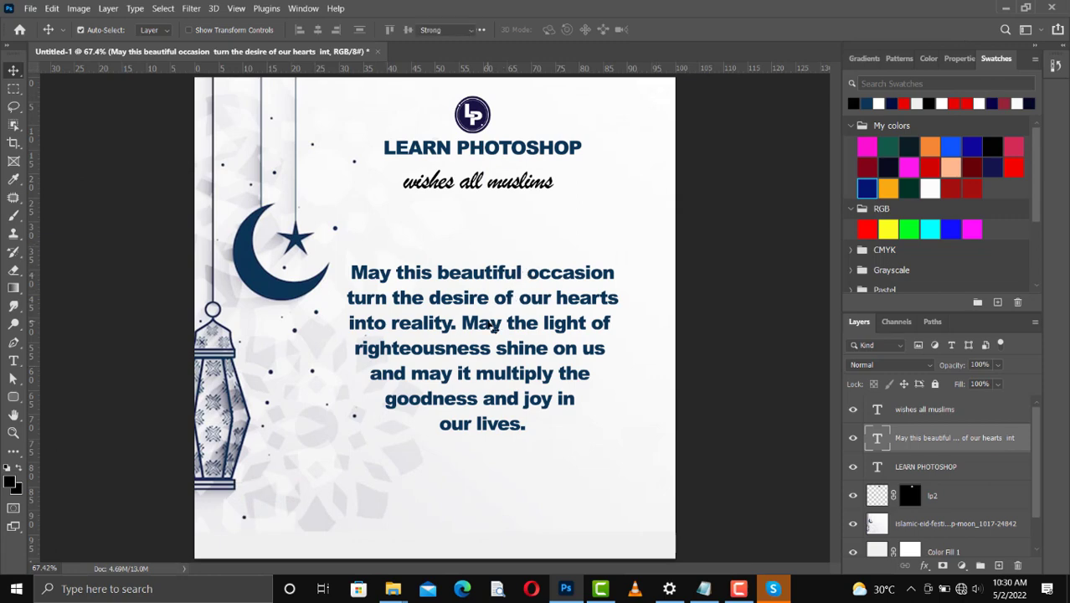
# - Set the message paragraph's Arial style to Regular and its anti-aliasing to Smooth
pyautogui.press('t')
pyautogui.click(303, 31)
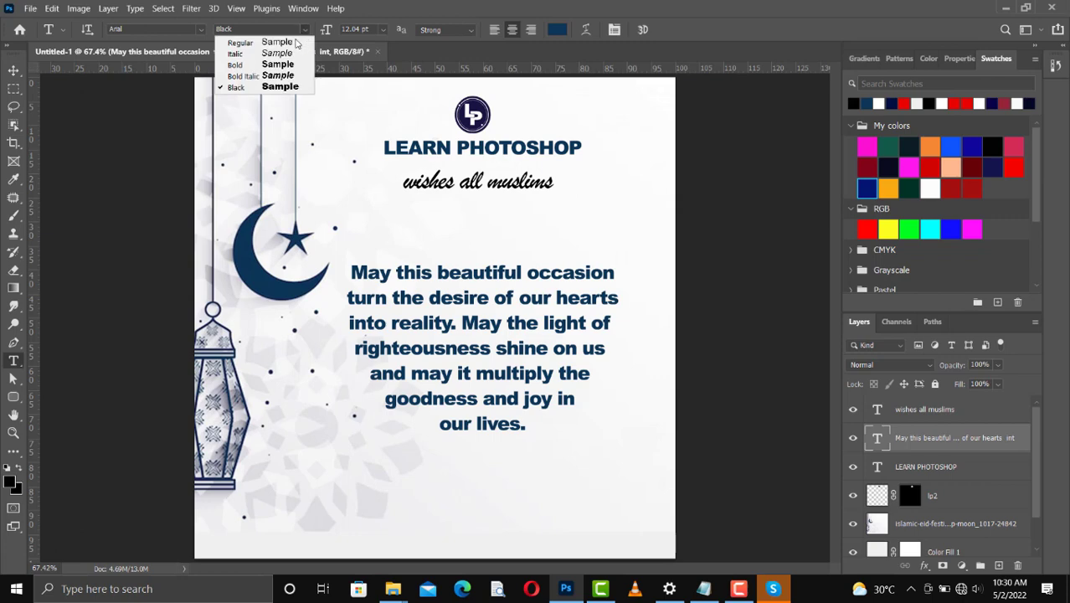
pyautogui.click(292, 42)
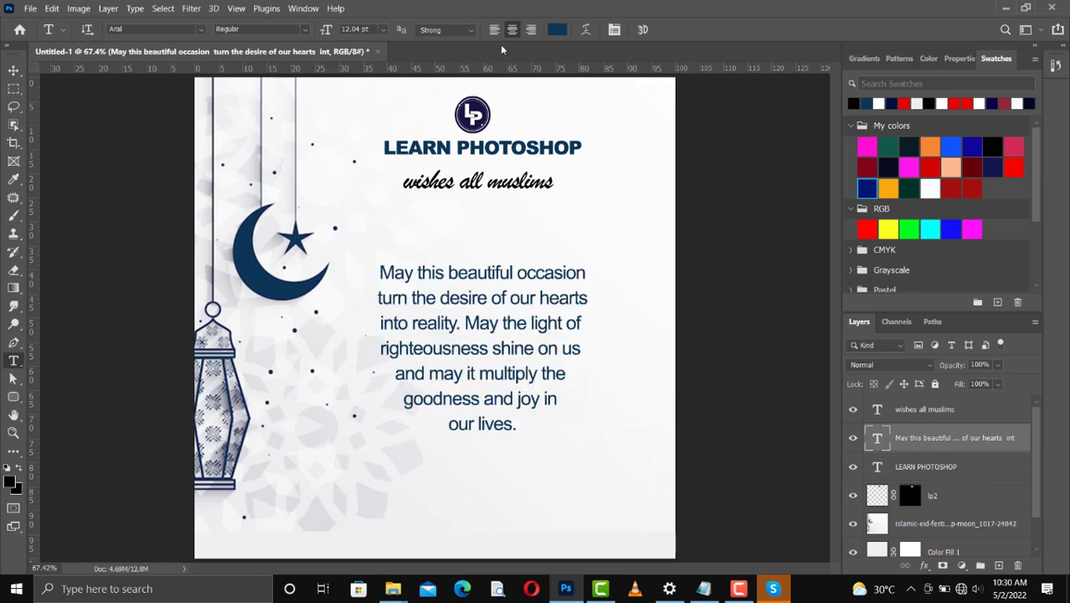
pyautogui.click(472, 33)
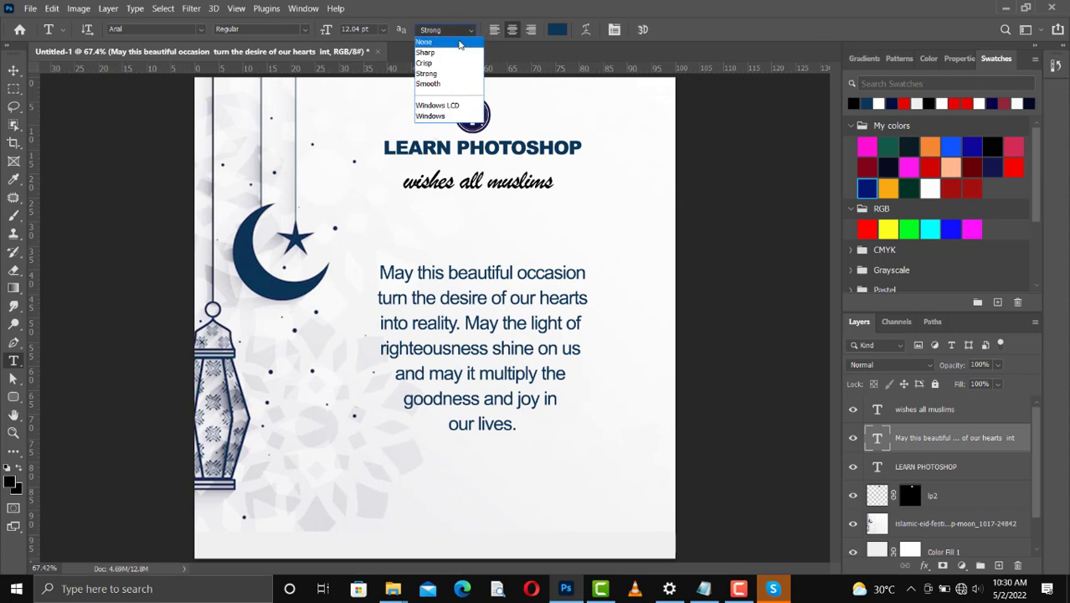
pyautogui.click(442, 83)
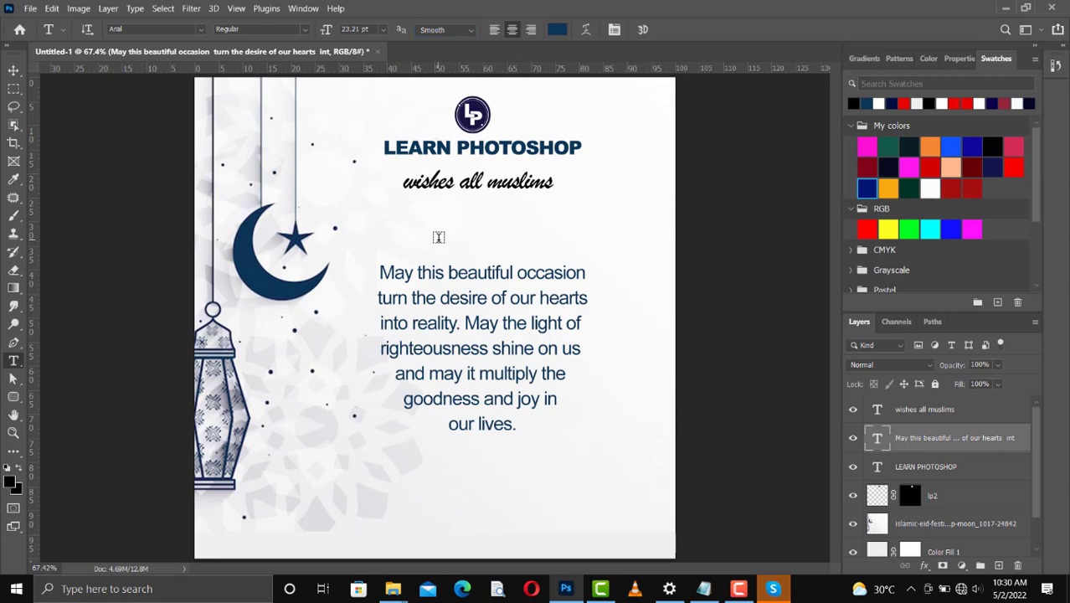
# - Add a new text line reading "Eid Mubarak" between the "wishes all muslims" line and the message paragraph
pyautogui.click(439, 237)
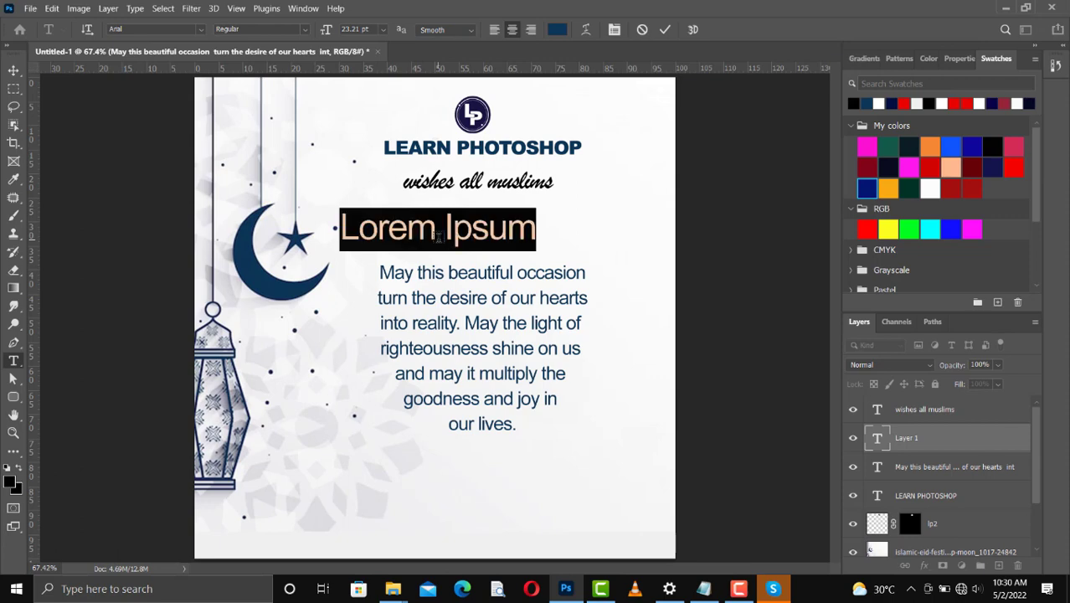
pyautogui.click(439, 237)
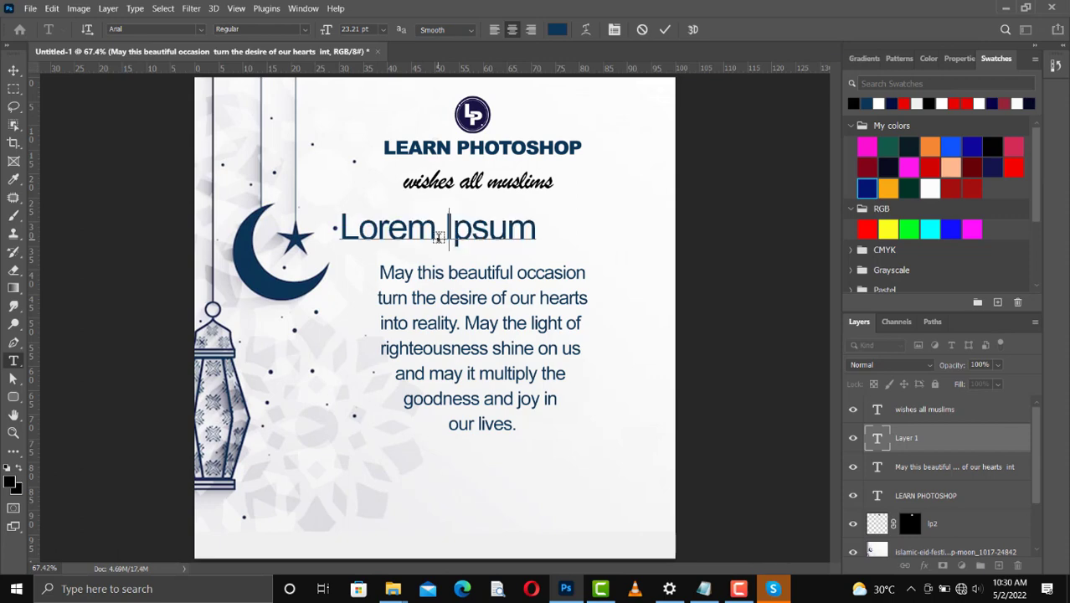
pyautogui.press('Right')
pyautogui.press('Right')
pyautogui.press('Right')
pyautogui.press('Right')
pyautogui.press('Right')
pyautogui.hotkey('ctrl', 'a')
pyautogui.write('Eid Mubarak')
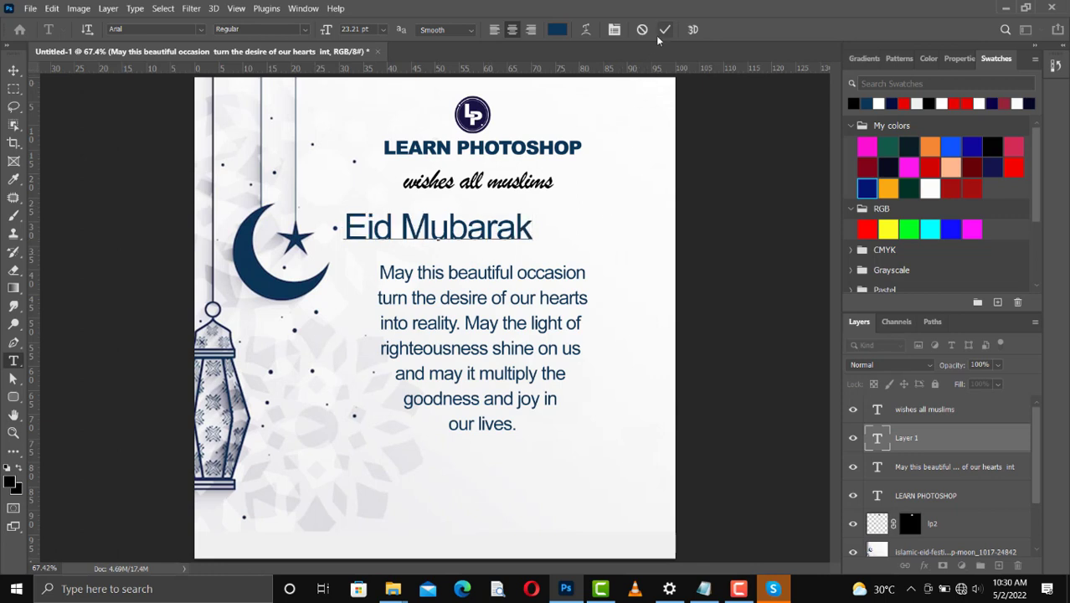
# - Set the "Eid Mubarak" text's Arial style to Black and commit the text edit
pyautogui.hotkey('ctrl', 'a')
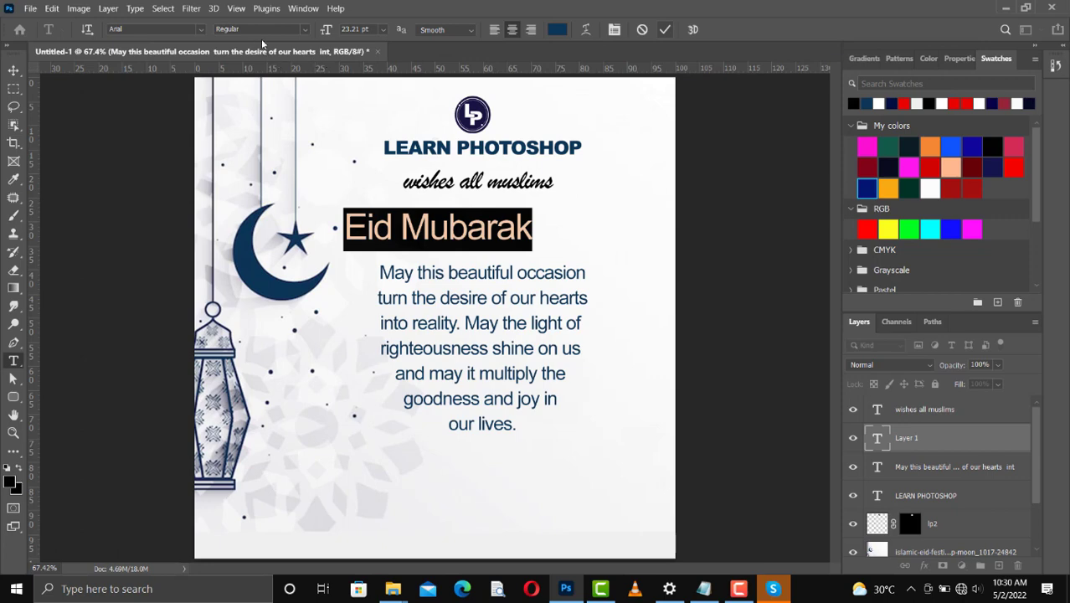
pyautogui.click(303, 29)
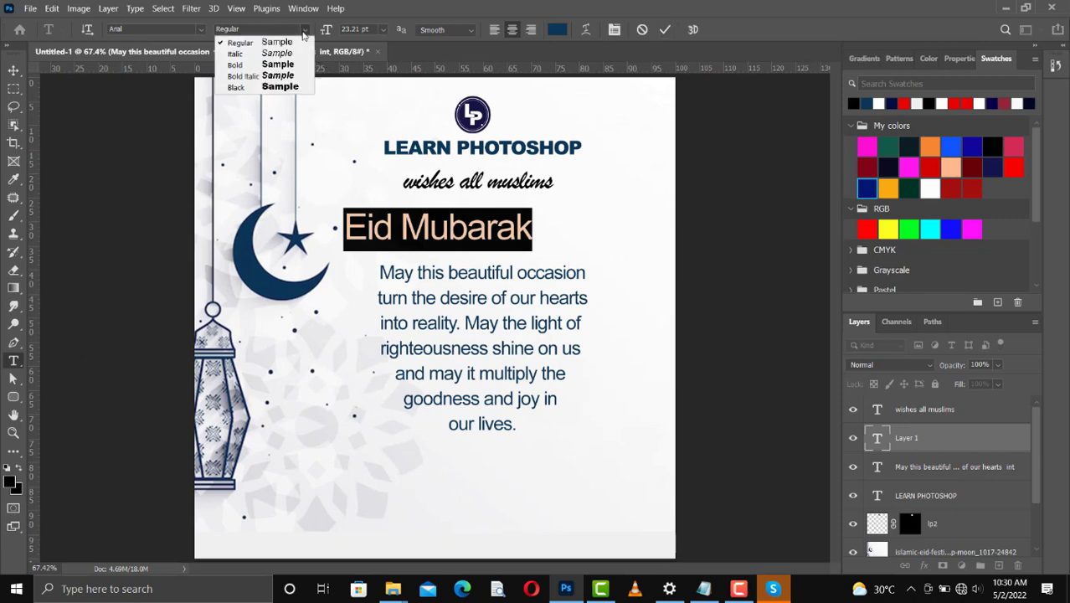
pyautogui.click(288, 89)
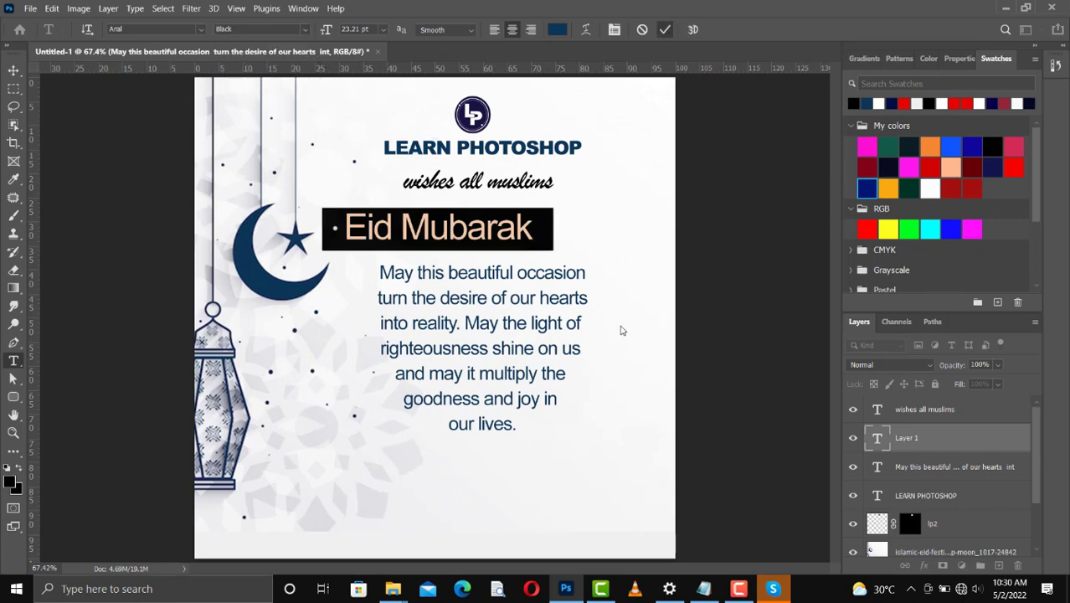
pyautogui.hotkey('ctrl', 'h')
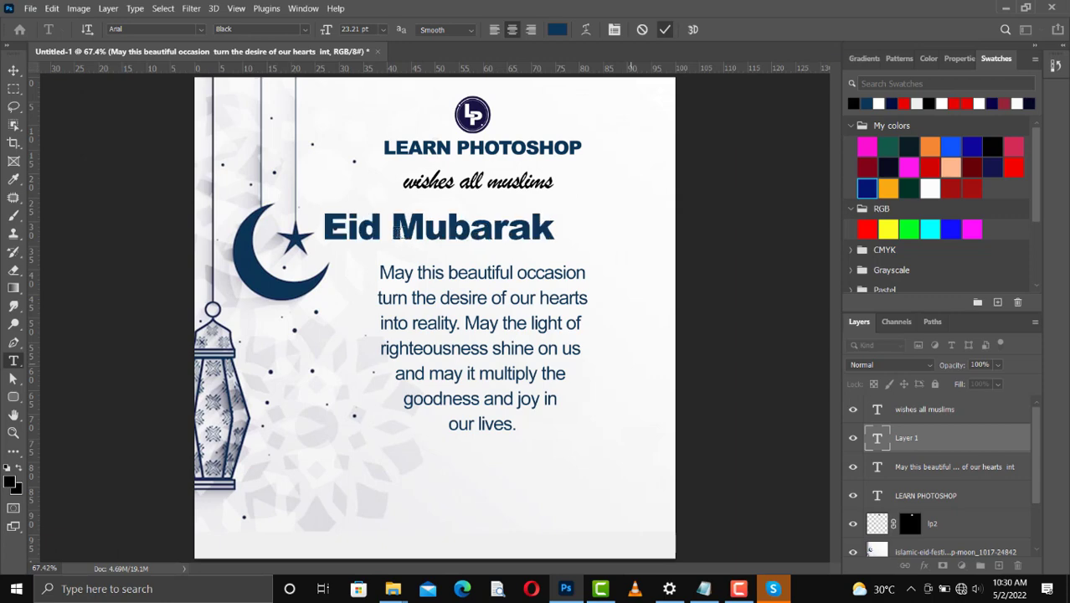
pyautogui.click(268, 237)
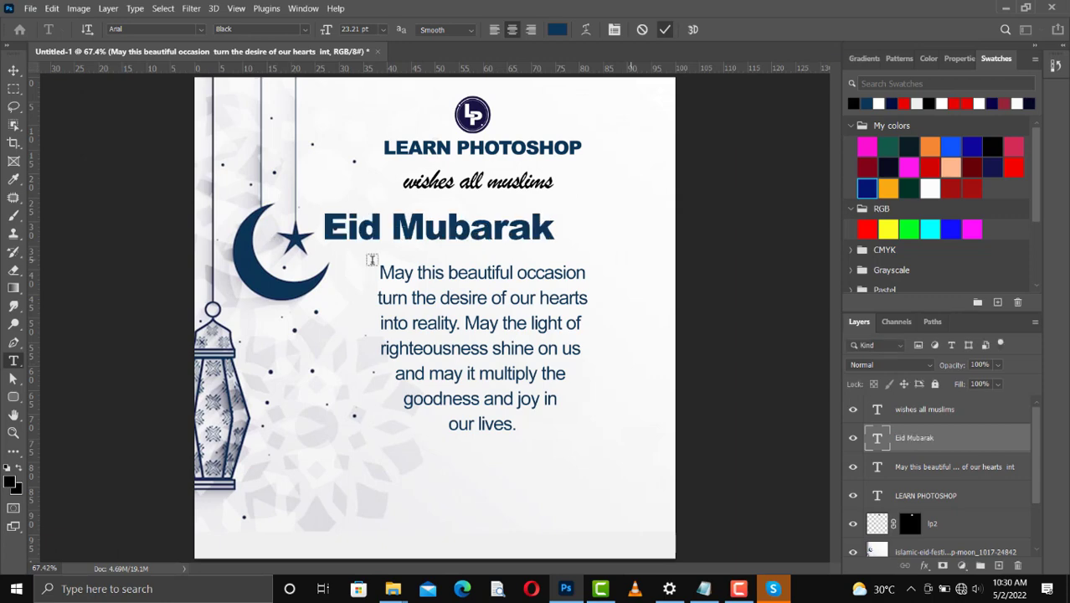
# - Move the "Eid Mubarak" heading down and right over the message column, and shift the message paragraph slightly down
pyautogui.press('v')
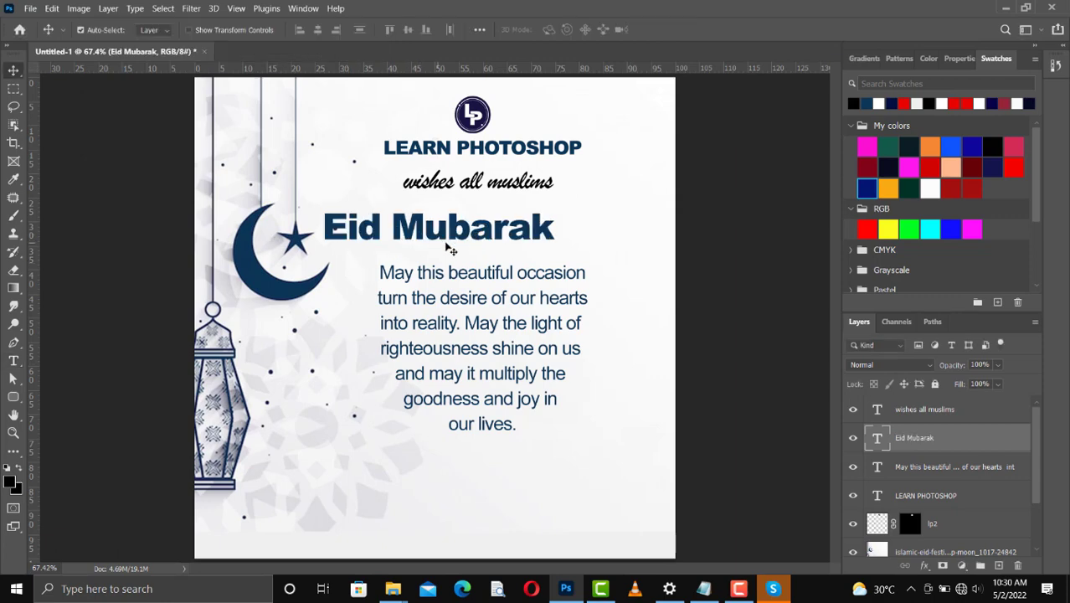
pyautogui.moveTo(424, 242); pyautogui.dragTo(473, 253)
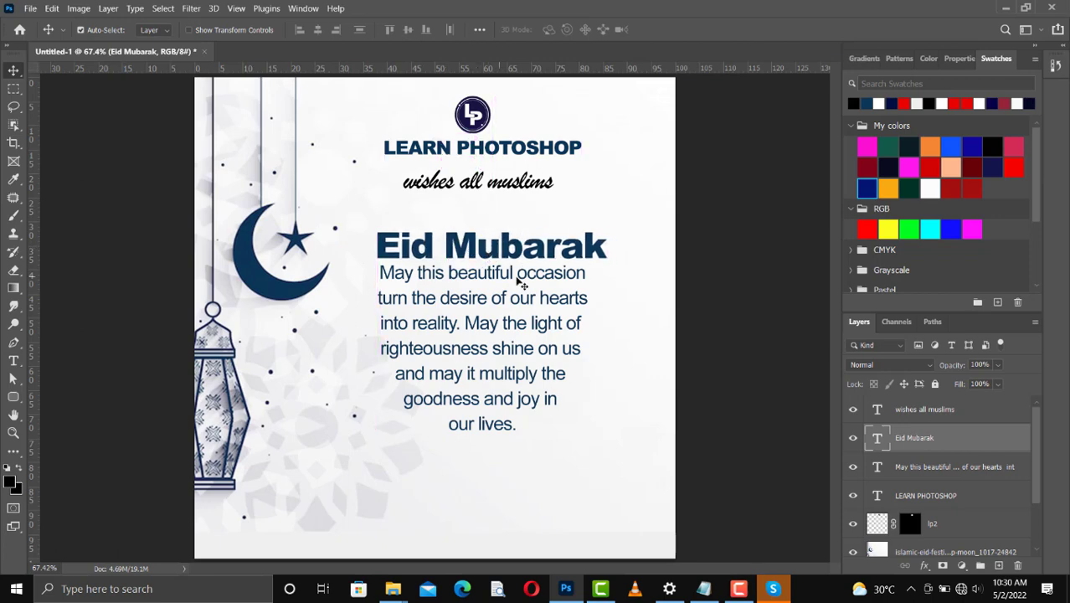
pyautogui.click(514, 332)
pyautogui.moveTo(514, 332); pyautogui.dragTo(513, 332)
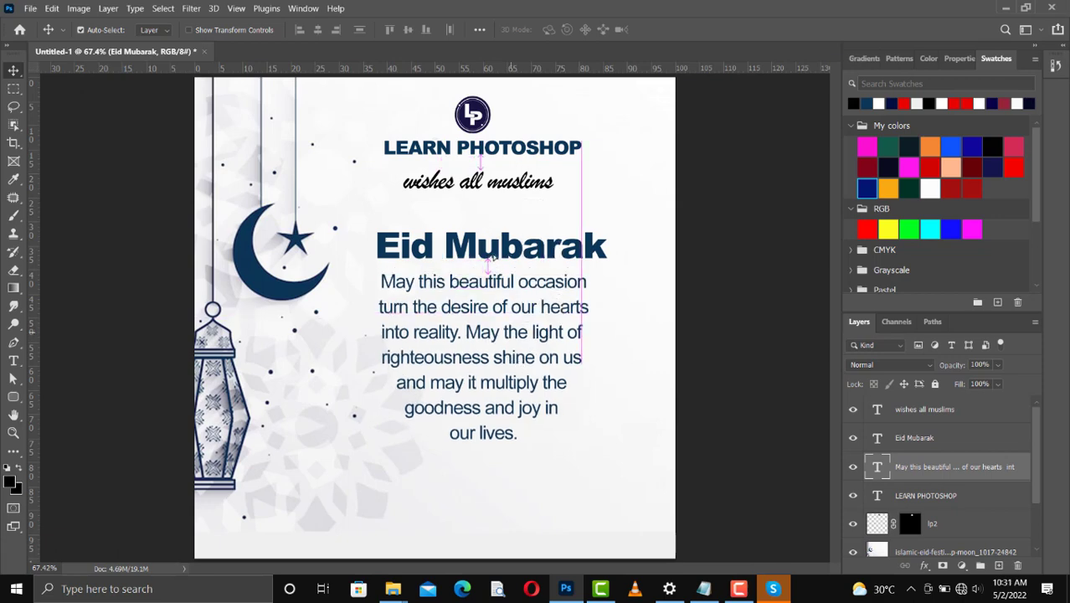
# - Scale the "Eid Mubarak" heading down proportionally until it is slightly narrower than the LEARN PHOTOSHOP line
pyautogui.click(487, 261)
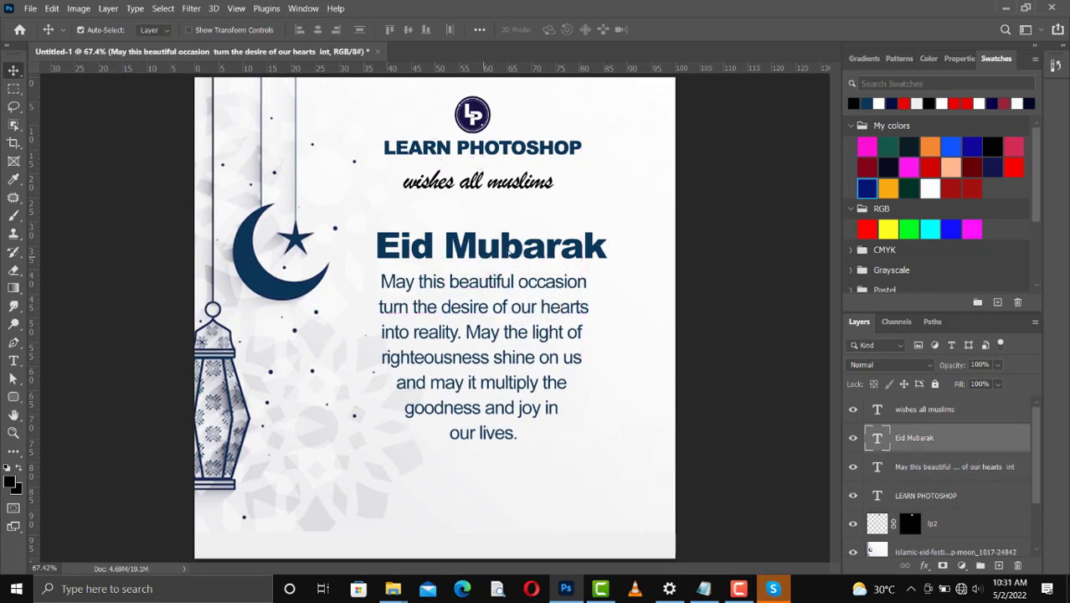
pyautogui.click(546, 251)
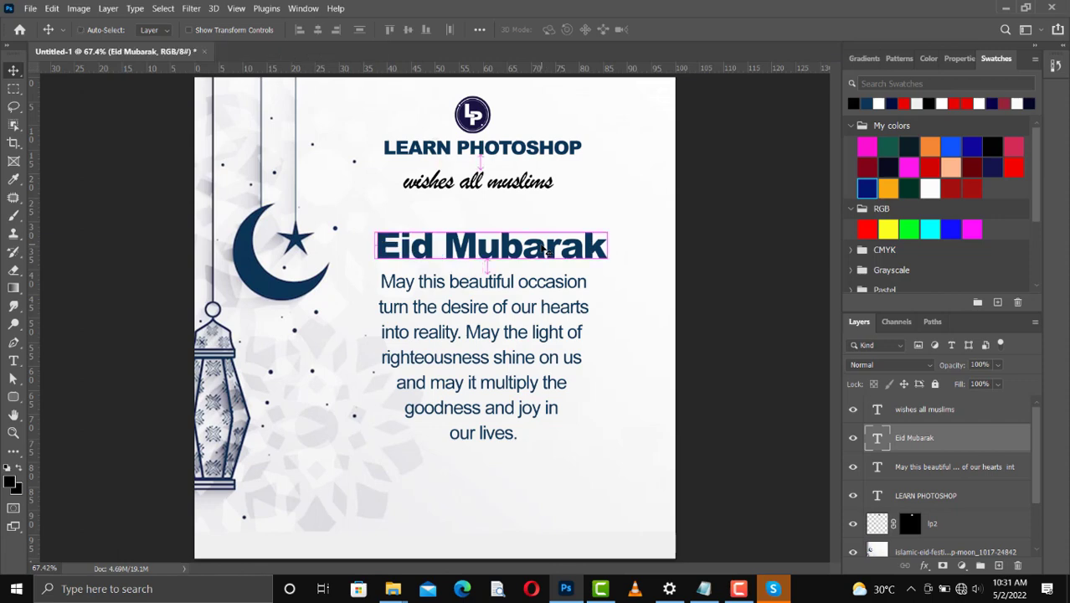
pyautogui.hotkey('ctrl', 't')
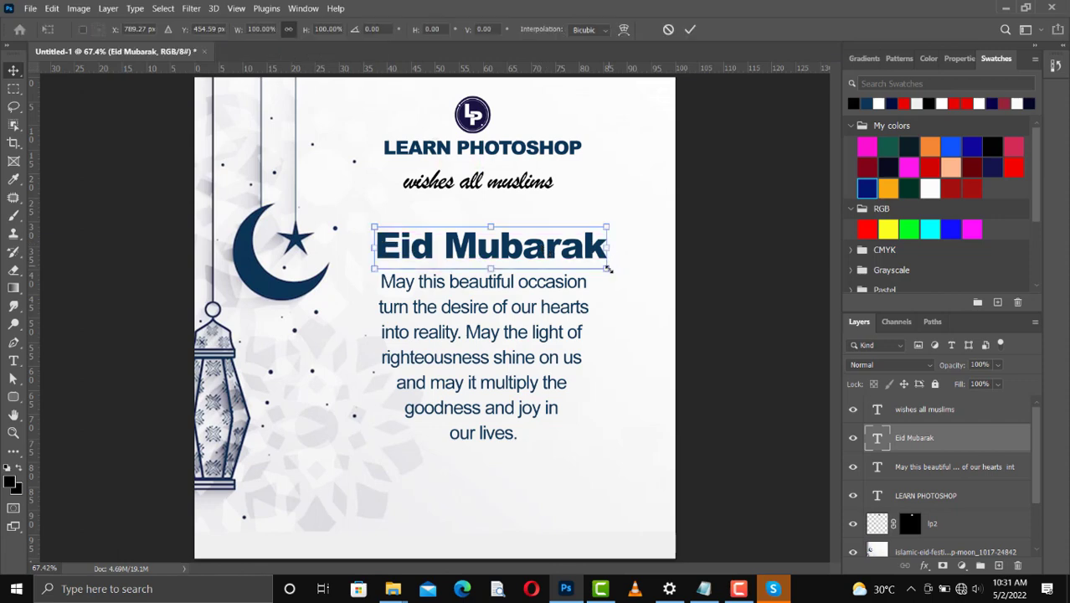
pyautogui.moveTo(581, 270); pyautogui.dragTo(569, 265)
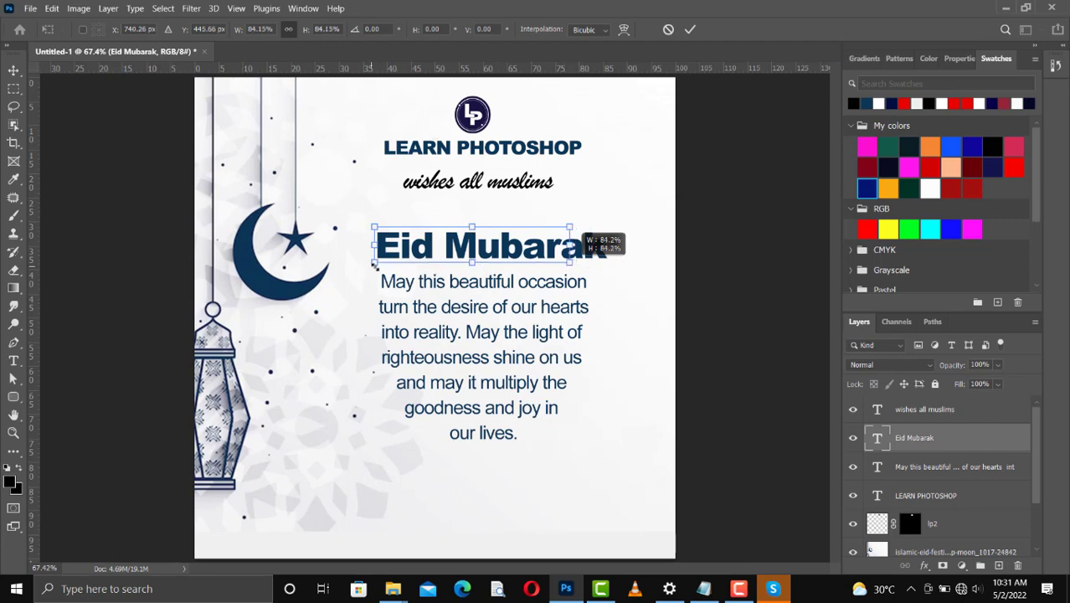
pyautogui.moveTo(374, 261); pyautogui.dragTo(393, 262)
pyautogui.press('Return')
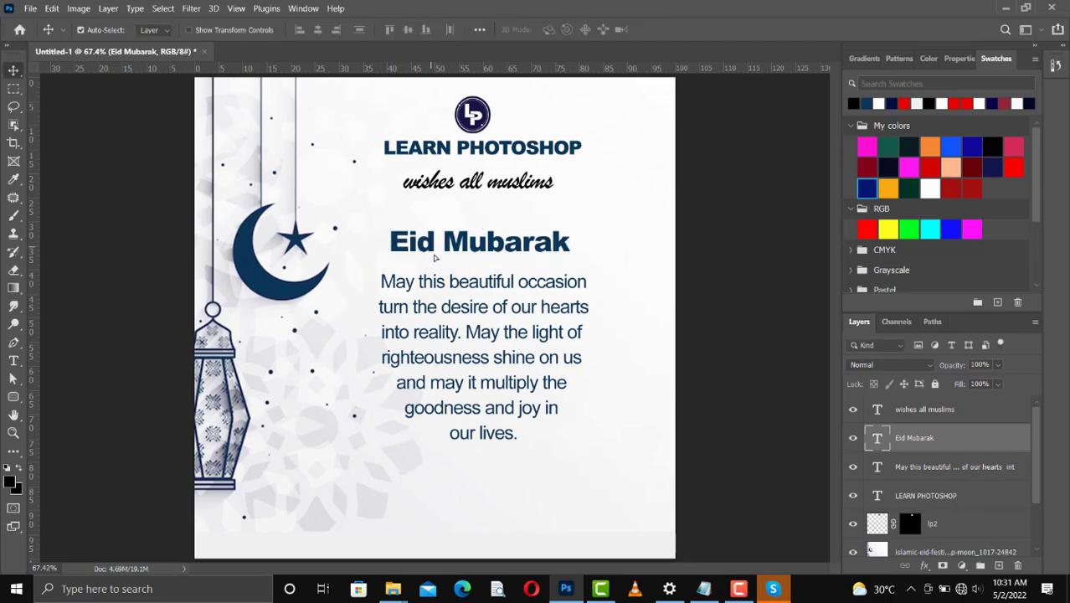
# - Reposition the "Eid Mubarak" heading slightly lower and to the right so it sits centred just above the message paragraph
pyautogui.moveTo(435, 262); pyautogui.dragTo(437, 263)
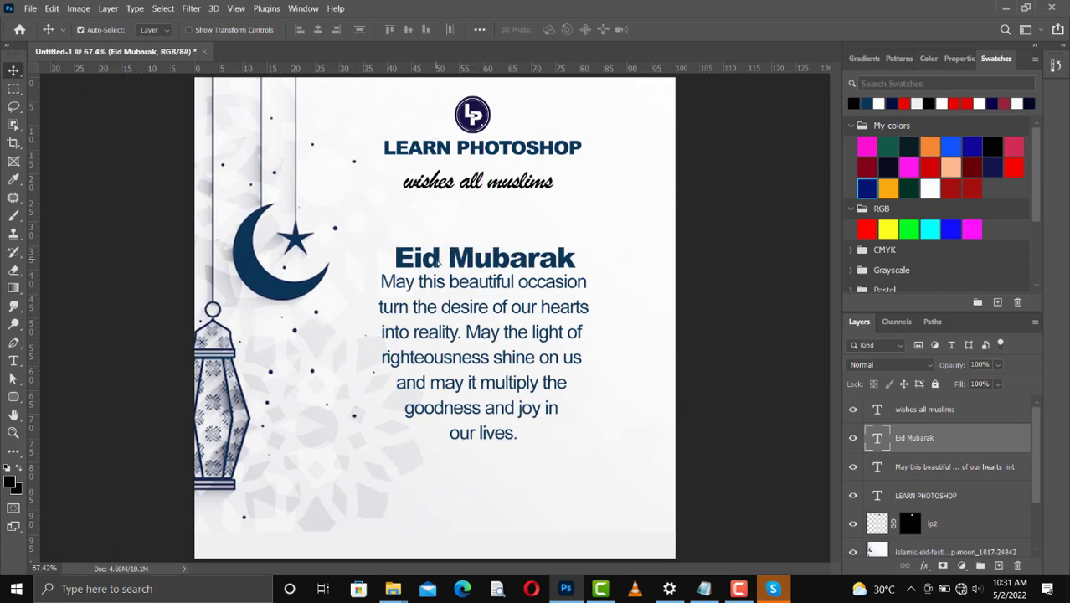
pyautogui.press('Up')
pyautogui.press('Up')
pyautogui.press('Up')
pyautogui.press('Up')
pyautogui.press('Up')
pyautogui.press('Up')
pyautogui.press('Up')
pyautogui.press('Up')
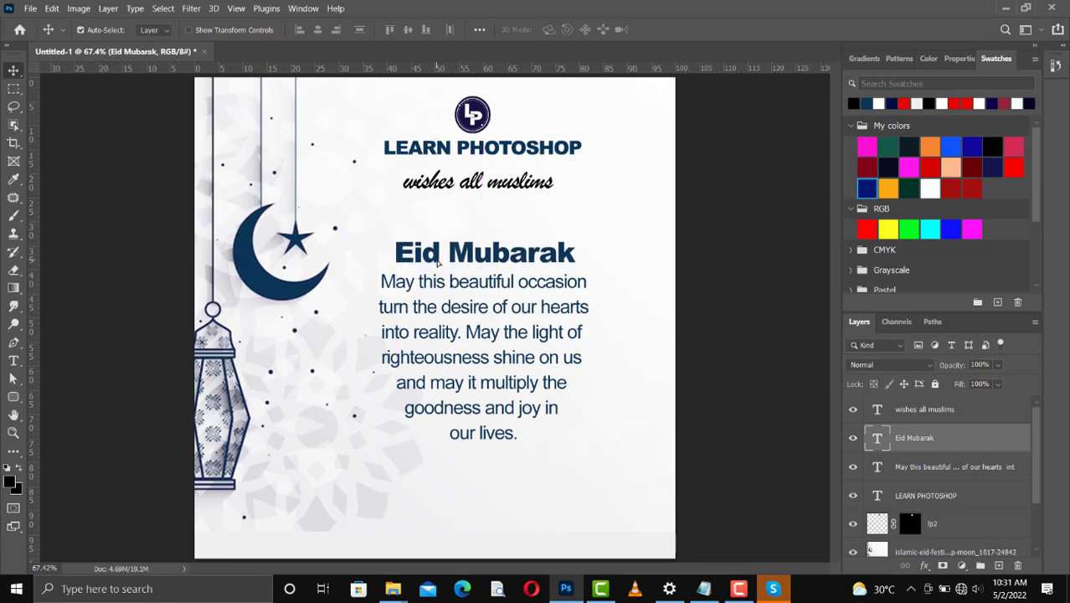
pyautogui.press('Up')
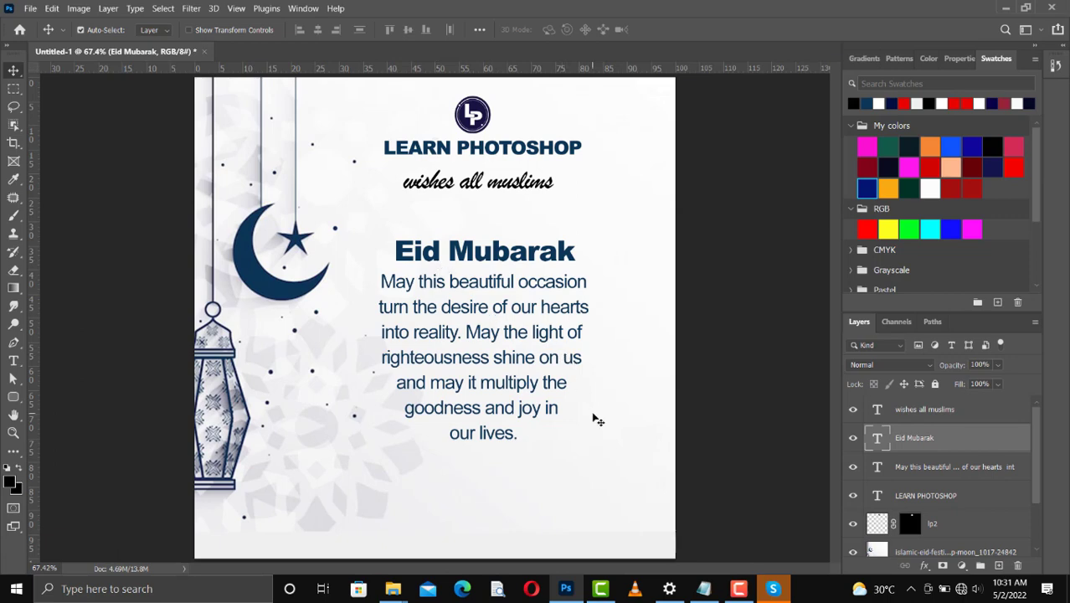
# - Nudge the message paragraph slightly down to widen the gap below the "Eid Mubarak" heading
pyautogui.click(503, 368)
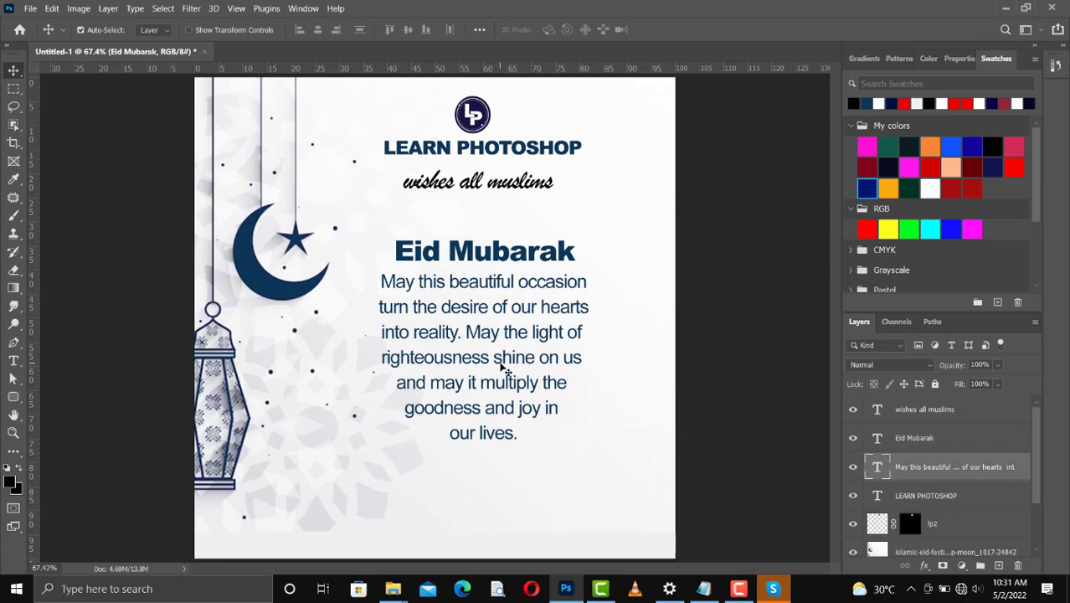
pyautogui.press('Down')
pyautogui.press('Down')
pyautogui.press('Down')
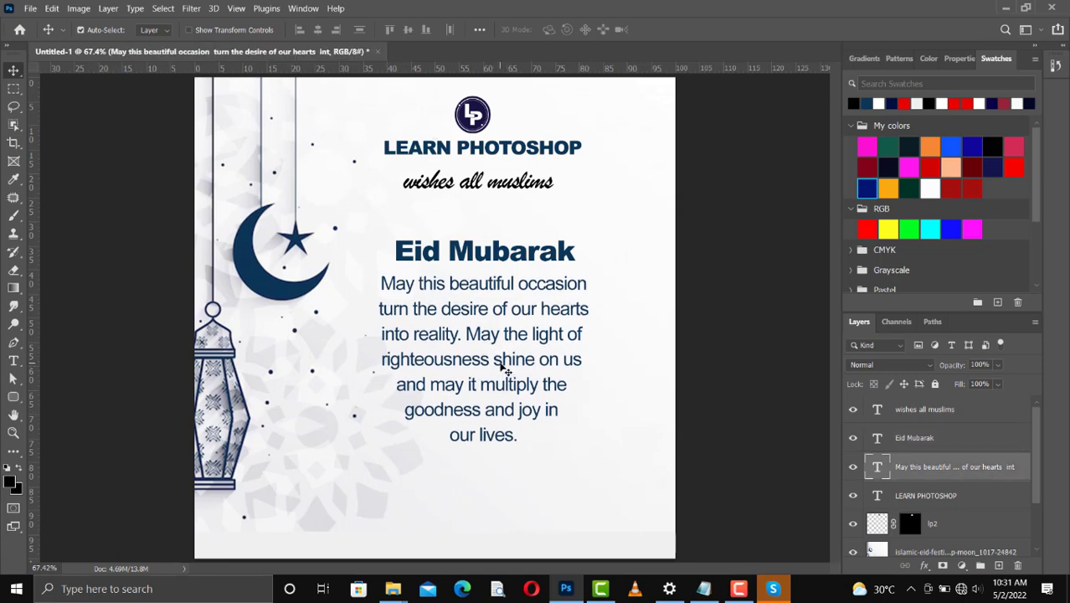